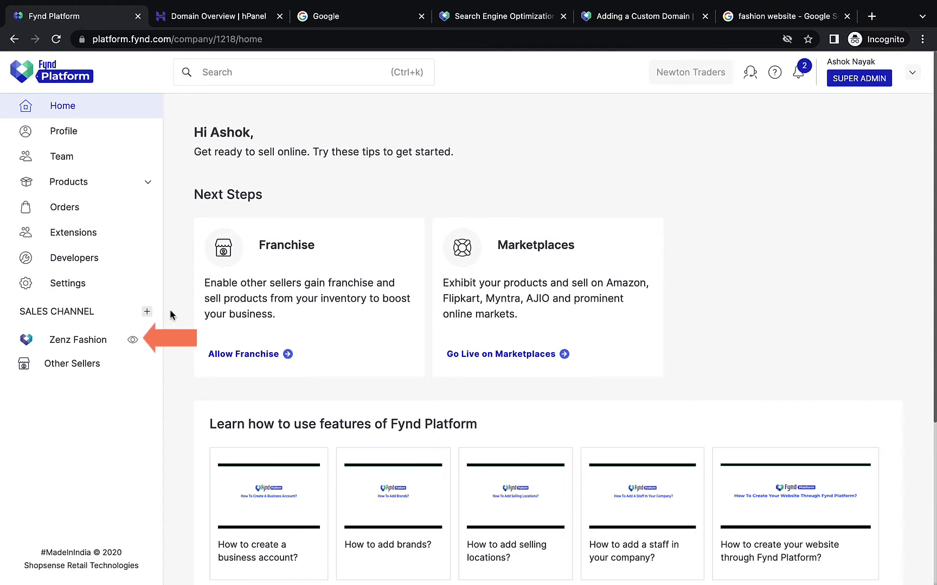
Open the Zenz Fashion storefront for viewing, and open the form for adding a domain in that sales channel's domain settings
click(132, 340)
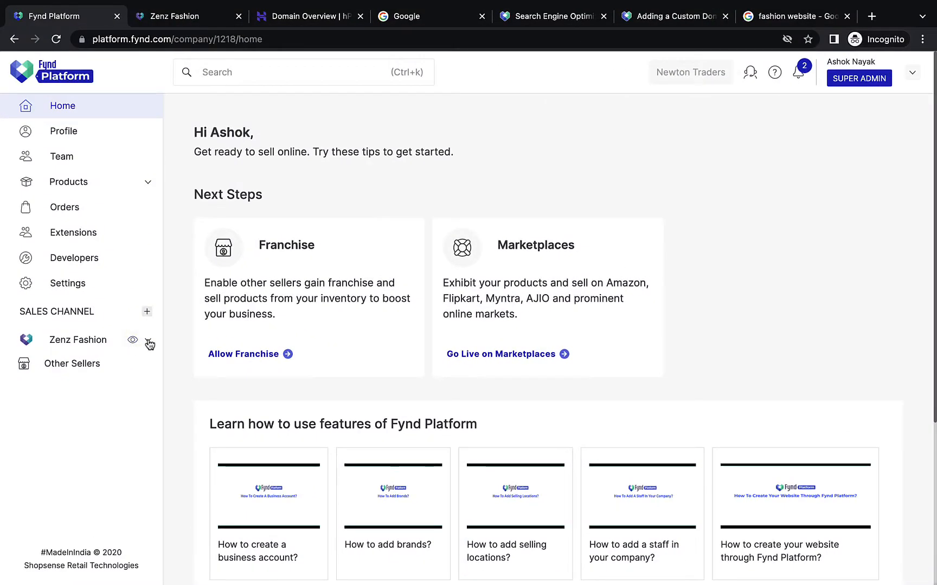
click(148, 342)
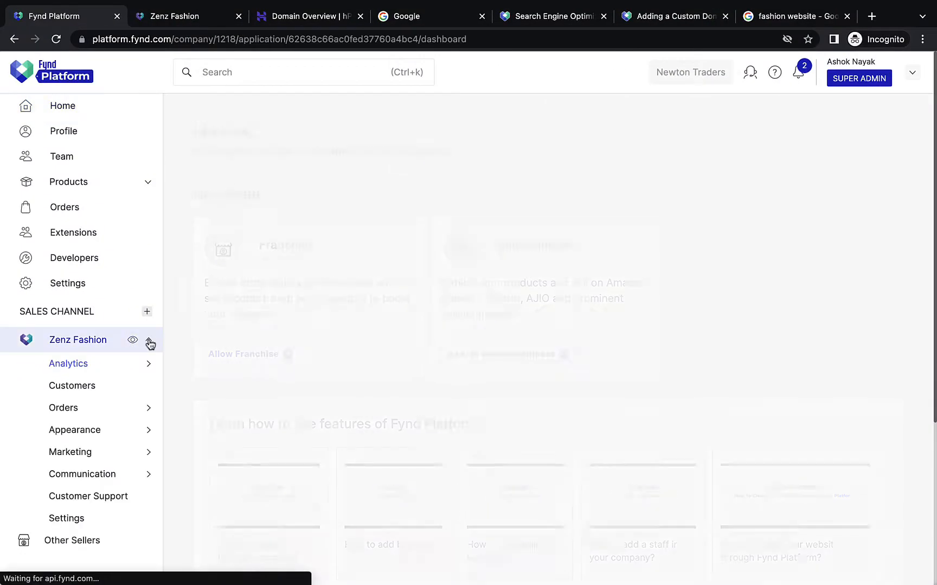
click(97, 524)
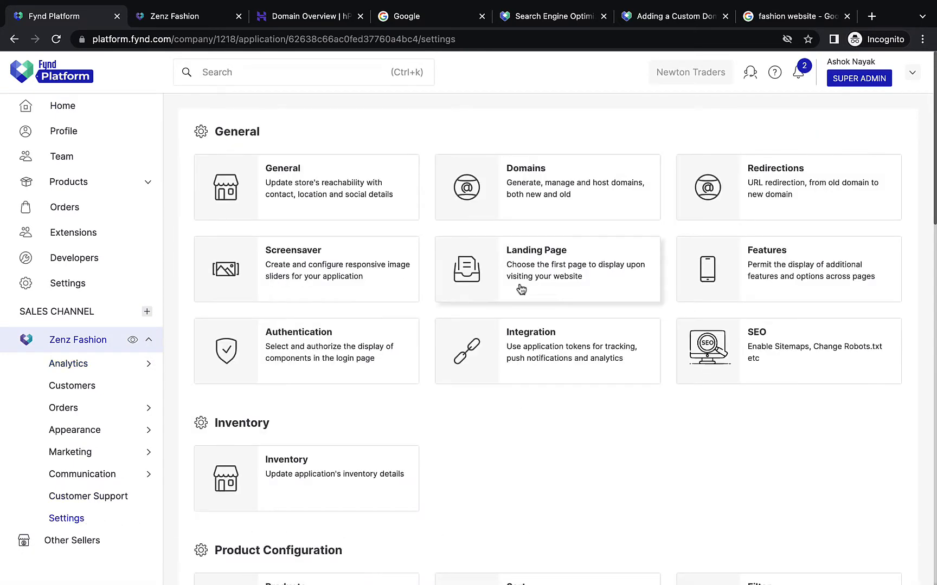
click(520, 208)
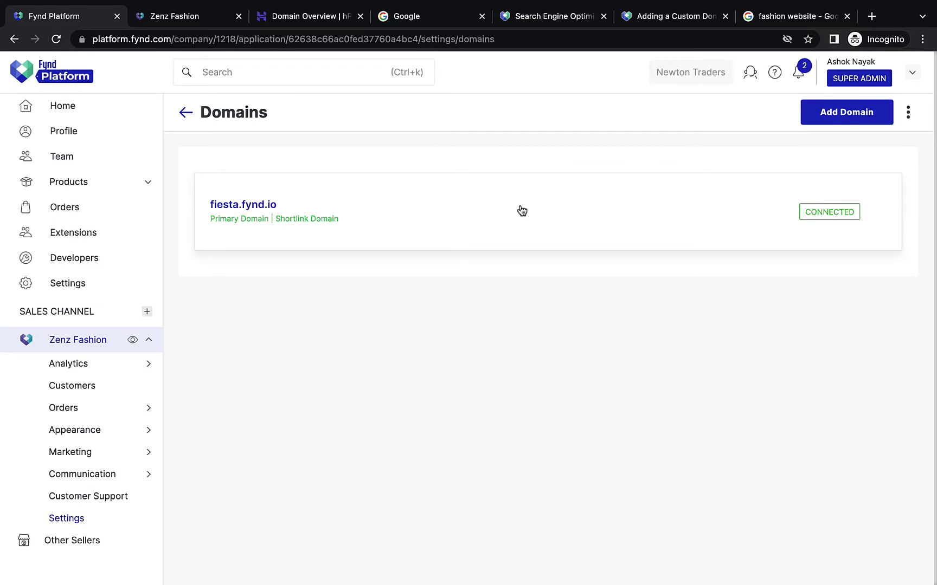
click(845, 123)
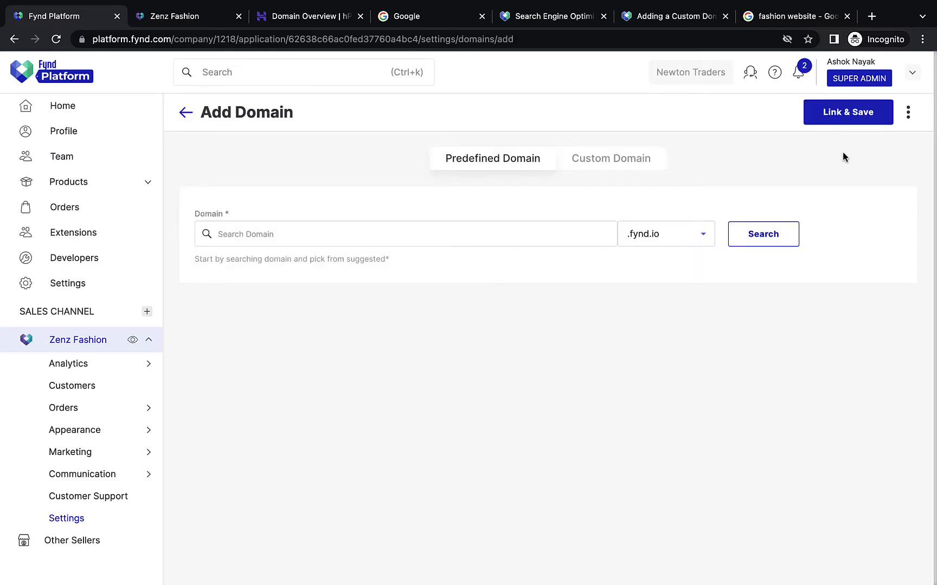
Search for zenz.tech as a custom domain
click(621, 166)
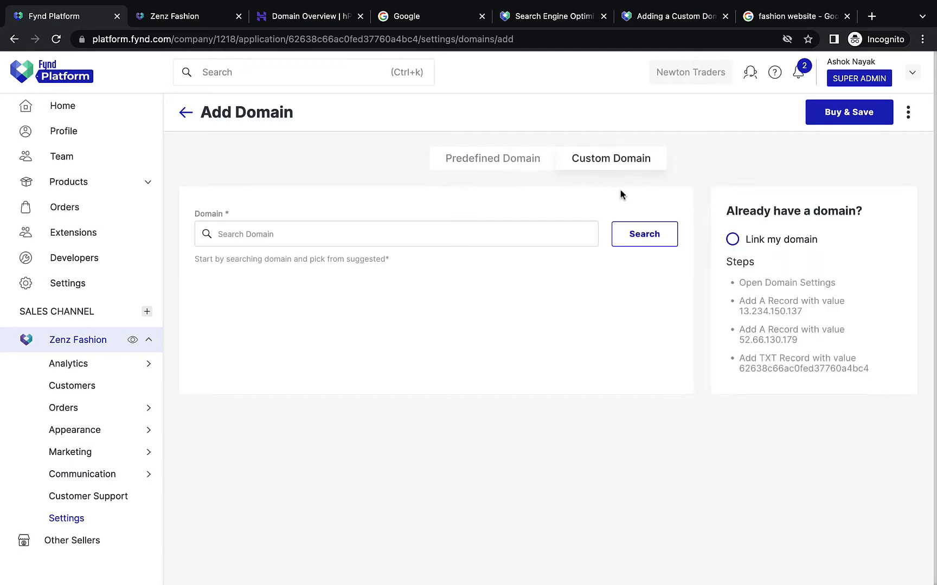
click(503, 227)
text(zenz)
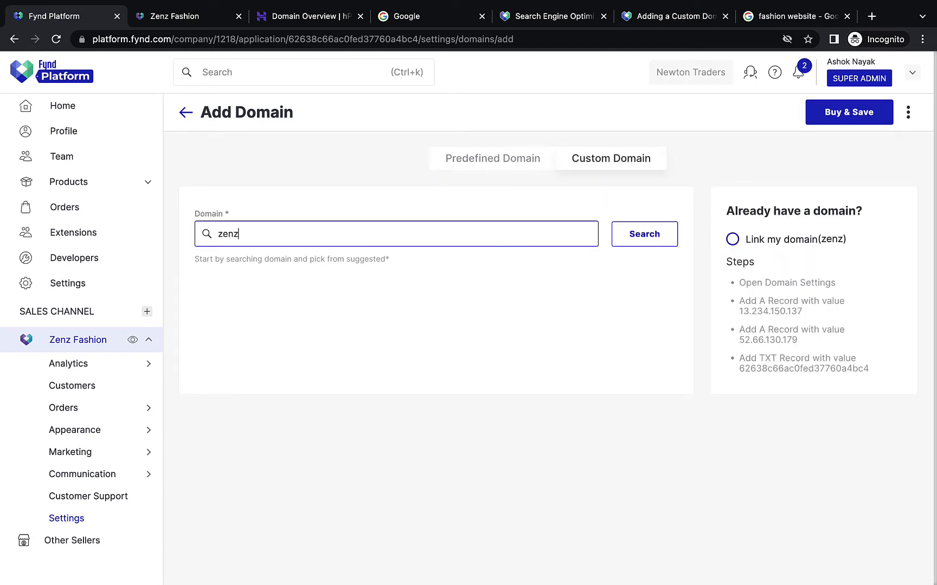
text(.tech)
click(642, 236)
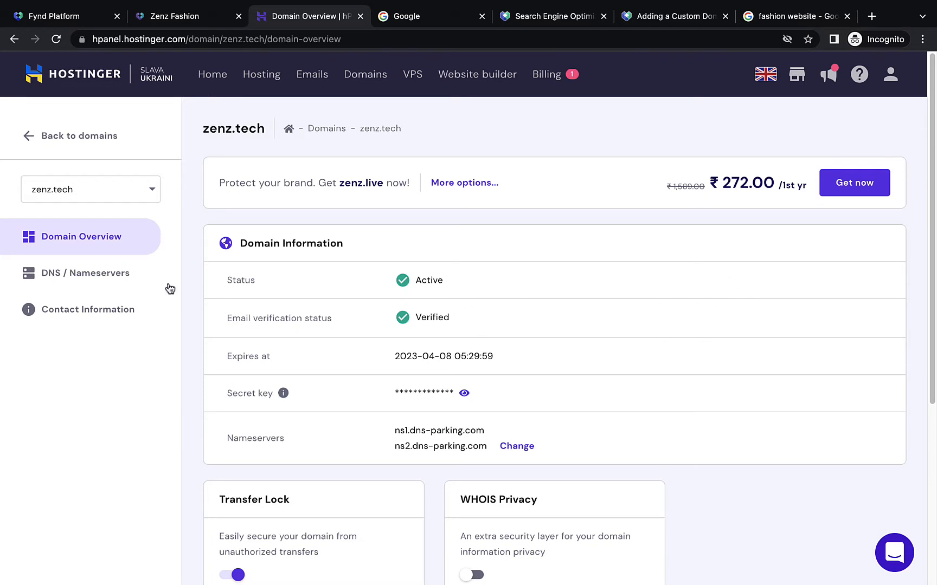
Switch to Hostinger and delete the A record pointing to 2.57.90.16 from the zenz.tech DNS records
click(132, 283)
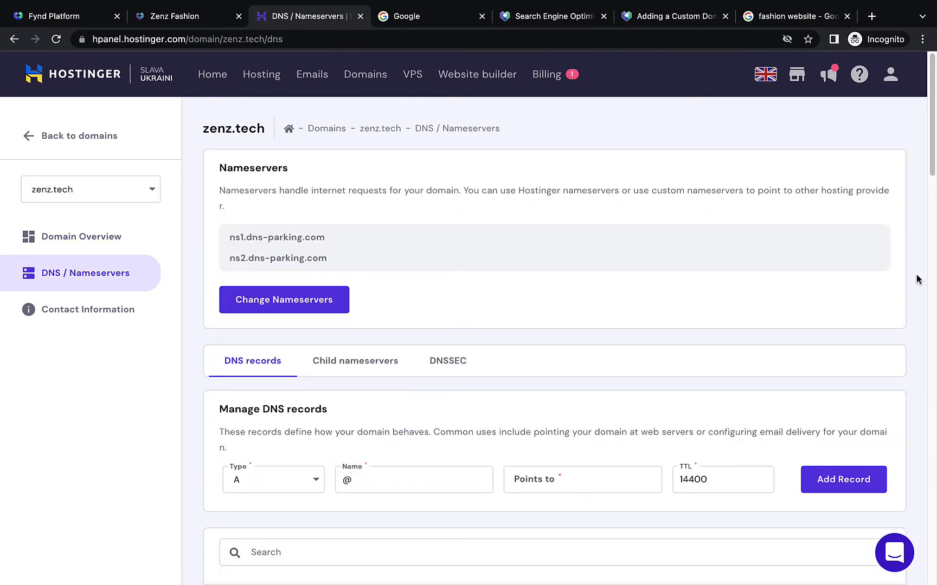
drag(932, 174, 932, 396)
scroll(933, 397, down, 10)
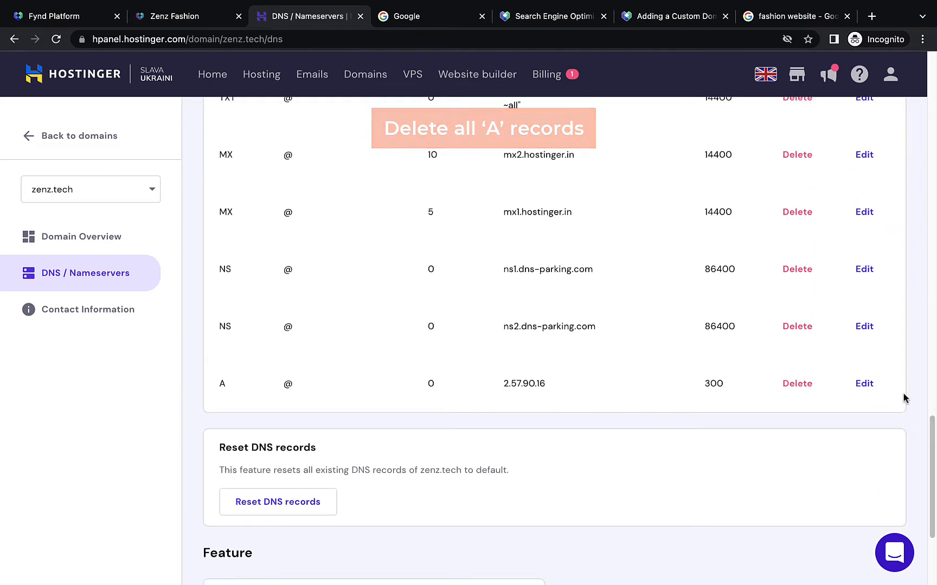
click(792, 386)
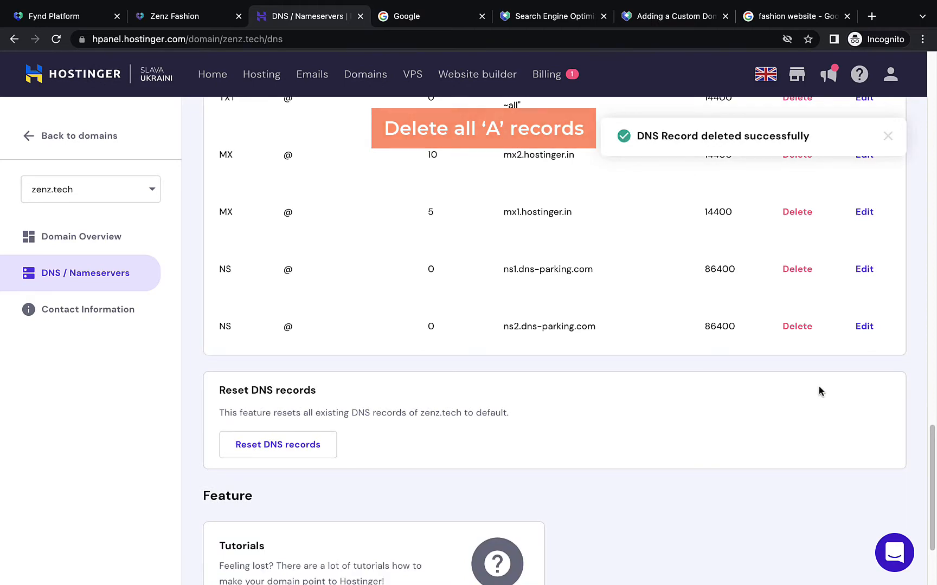
scroll(934, 396, up, 3)
drag(934, 396, 935, 61)
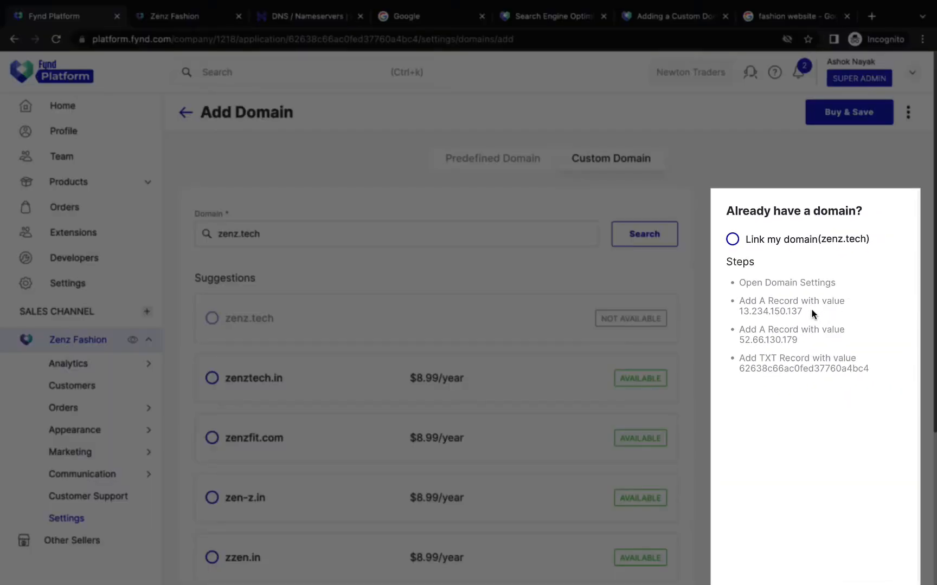
Copy the first A record value, 13.234.150.137, from the domain linking instructions in Fynd Platform
drag(812, 313, 740, 310)
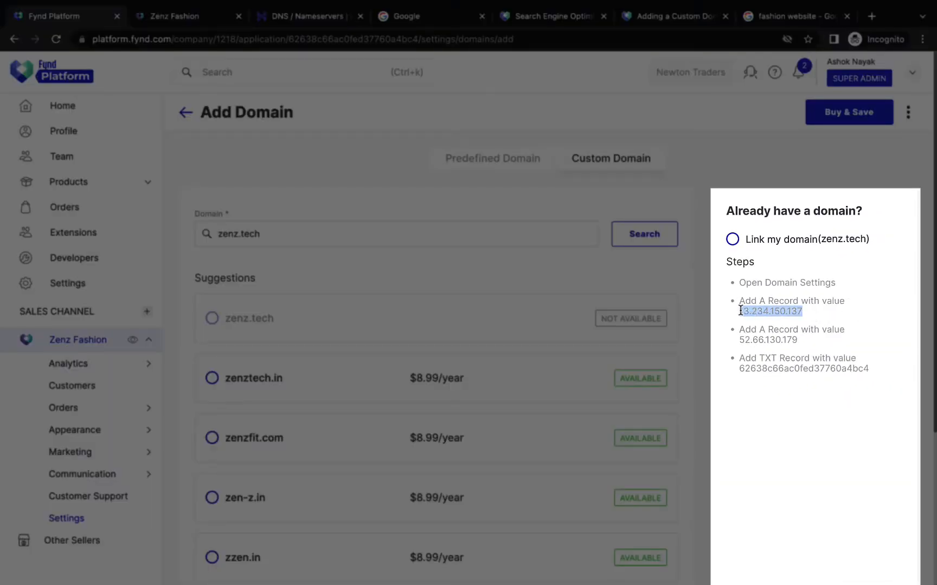
right_click(758, 307)
click(797, 340)
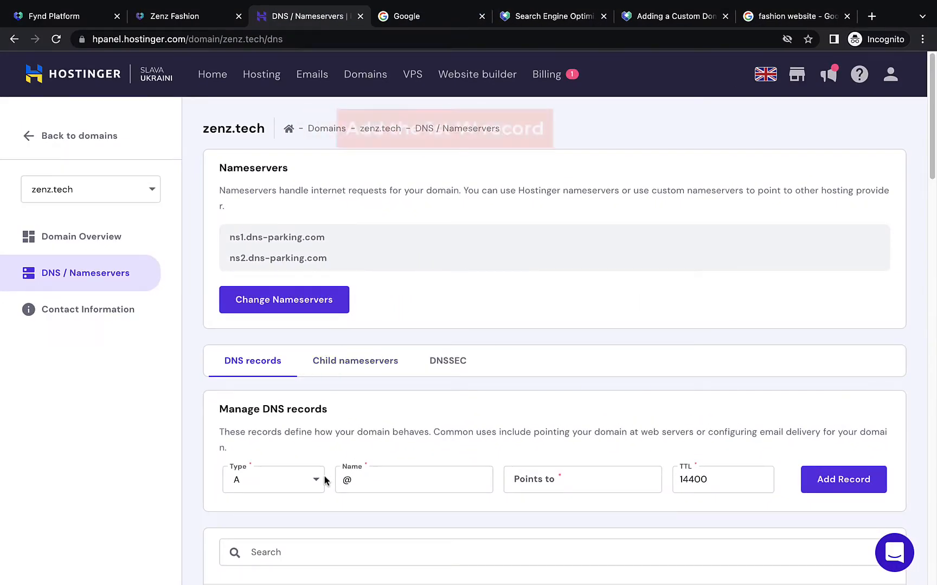
In Hostinger, add an A record for zenz.tech named @ that points to 13.234.150.137
click(316, 480)
click(291, 511)
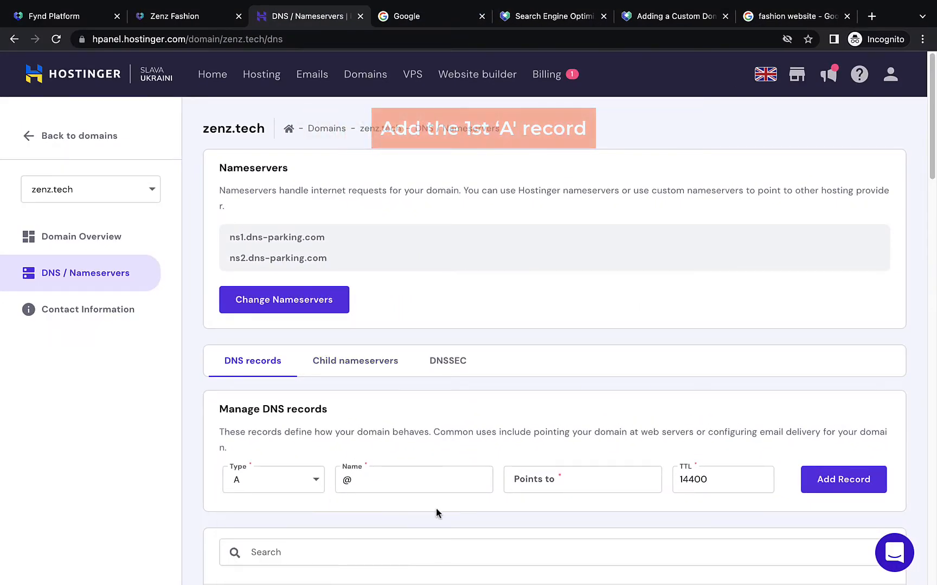
click(571, 484)
key(ctrl+v)
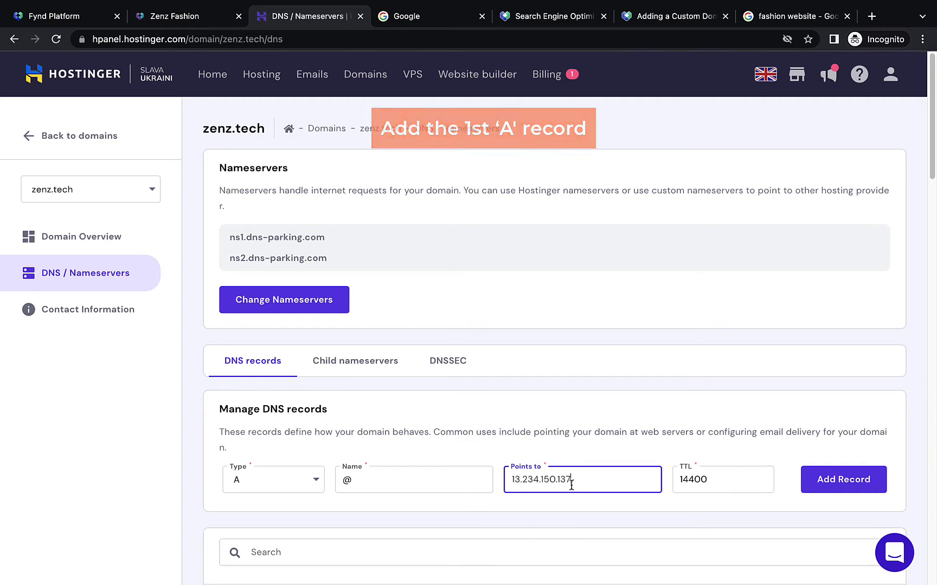
click(830, 488)
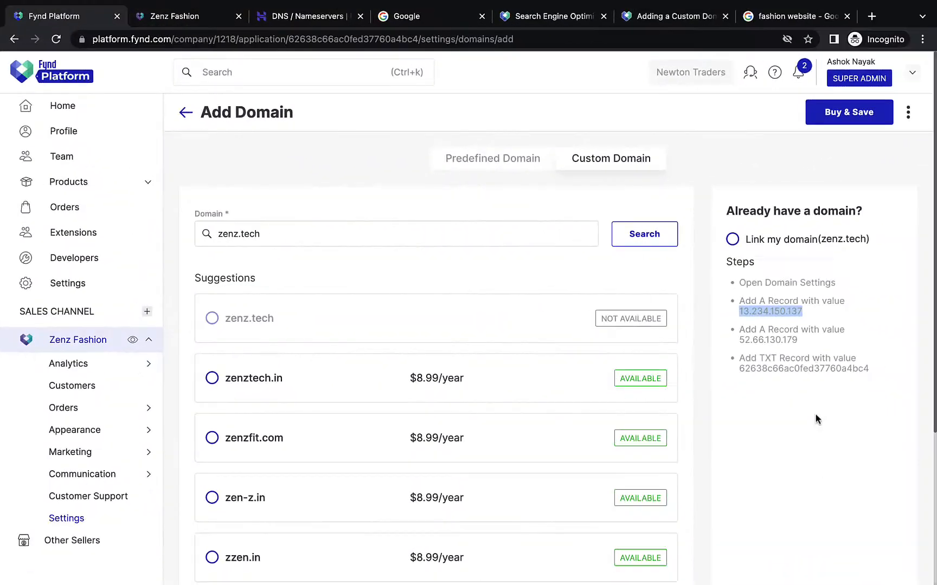
Copy the second A record value, 52.66.130.179, from Fynd Platform's domain linking instructions
drag(809, 339, 729, 346)
right_click(748, 337)
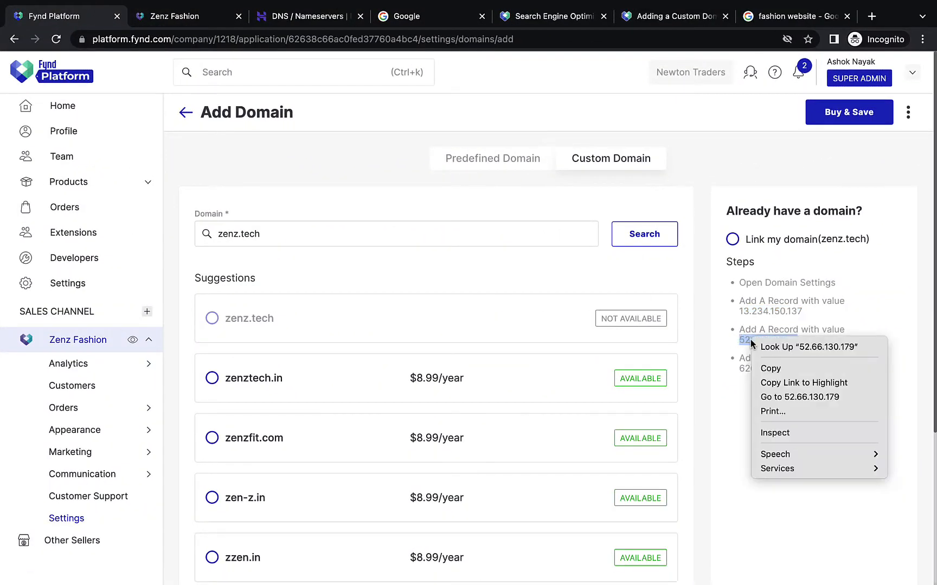
click(768, 365)
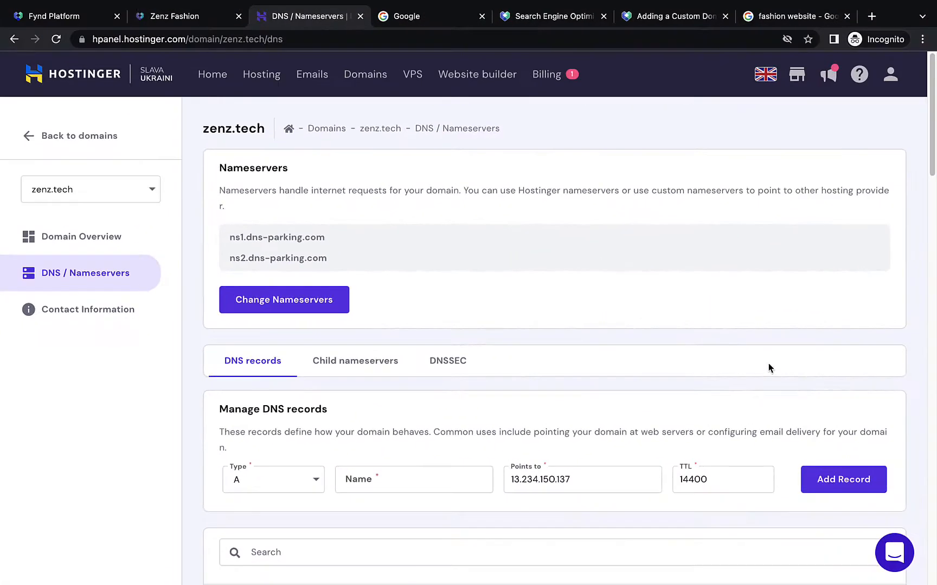
In Hostinger, add a second A record for zenz.tech named @ that points to 52.66.130.179
click(303, 479)
click(301, 508)
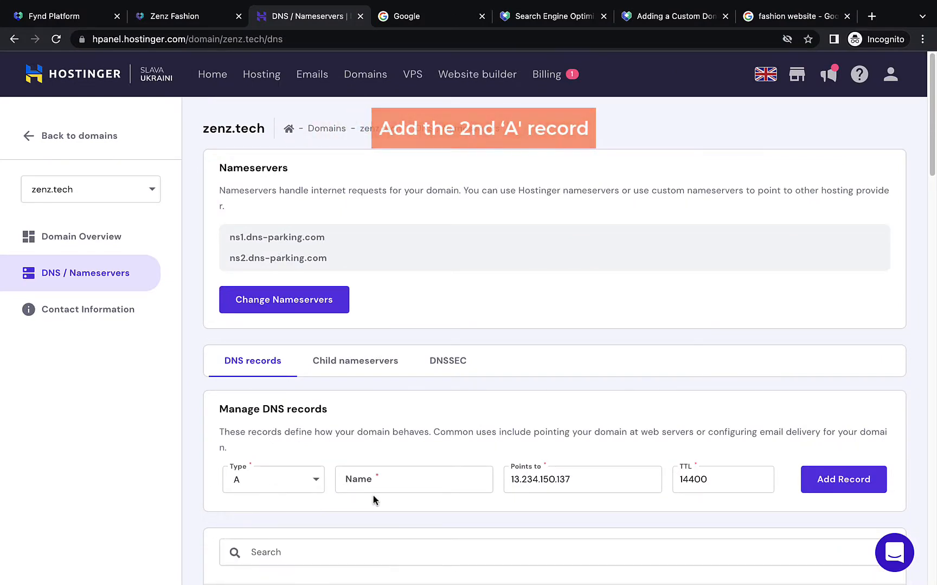
click(438, 485)
text(@)
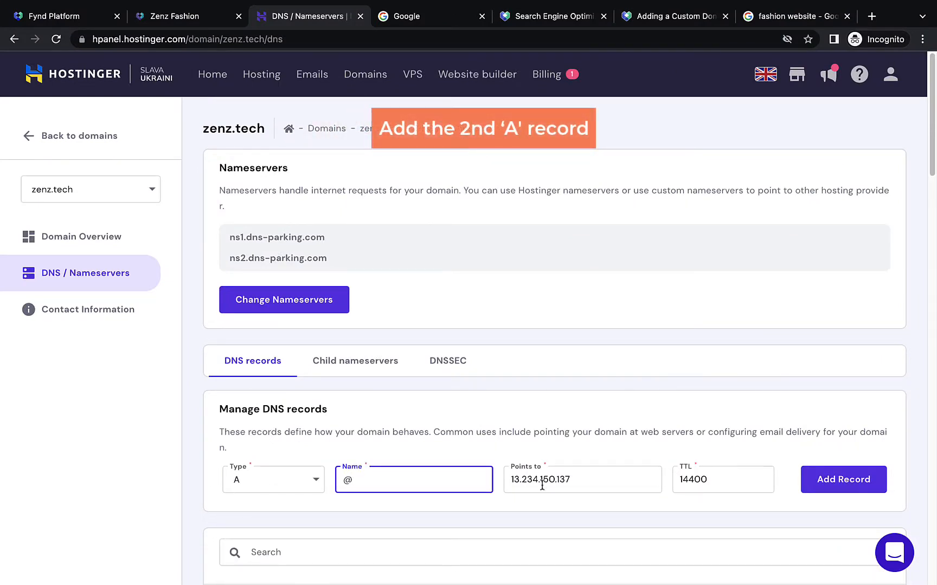
click(607, 481)
key(ctrl+a)
key(ctrl+v)
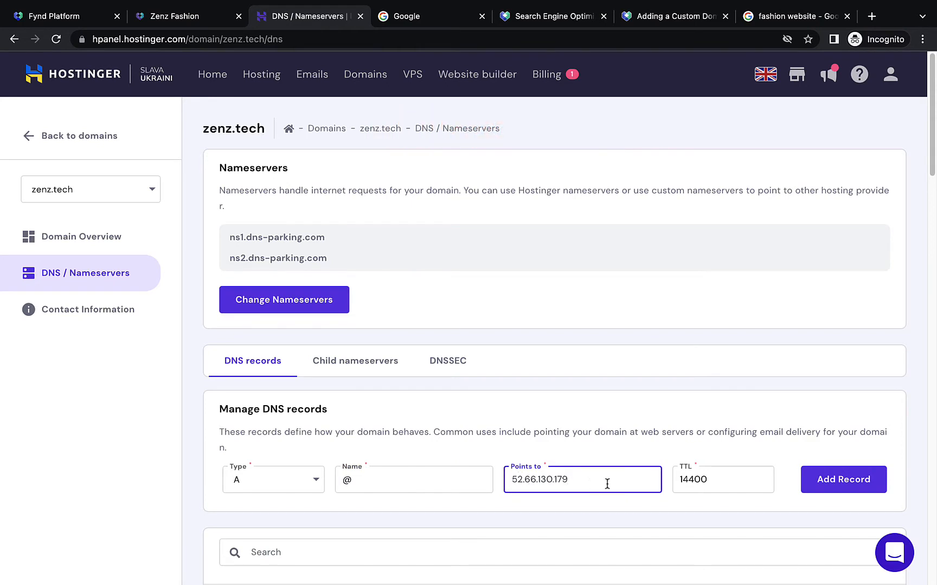
click(842, 485)
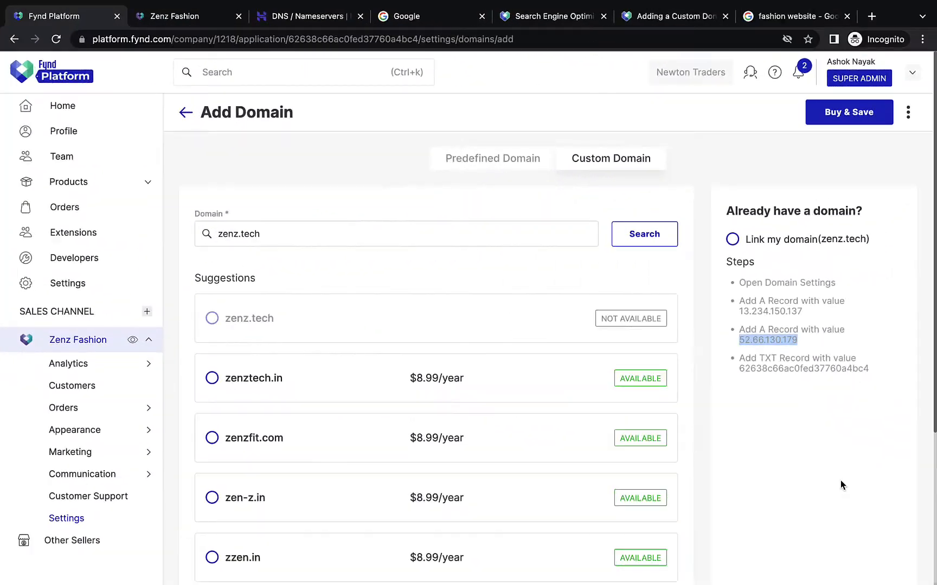
Copy the TXT record value from Fynd Platform's domain linking instructions
double_click(804, 368)
right_click(807, 361)
click(780, 391)
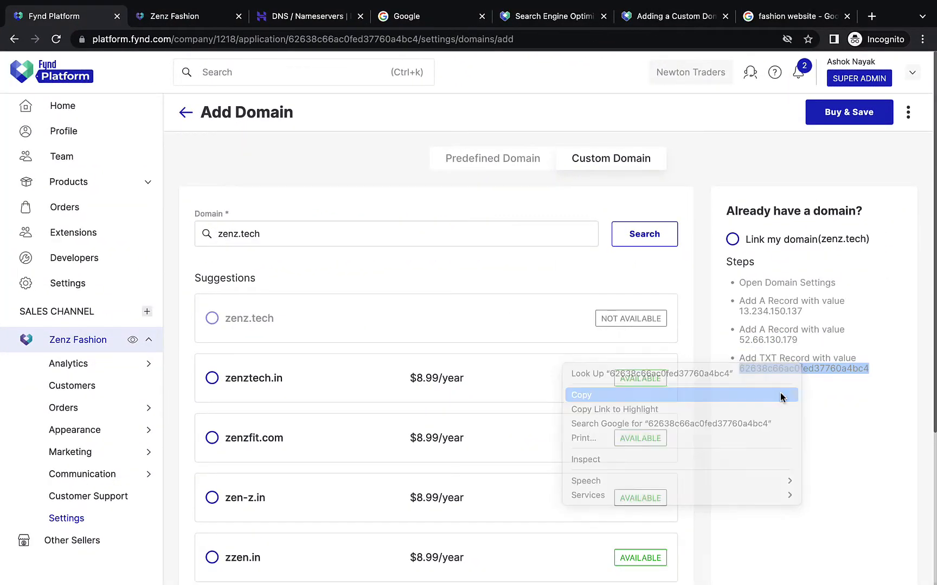
click(780, 393)
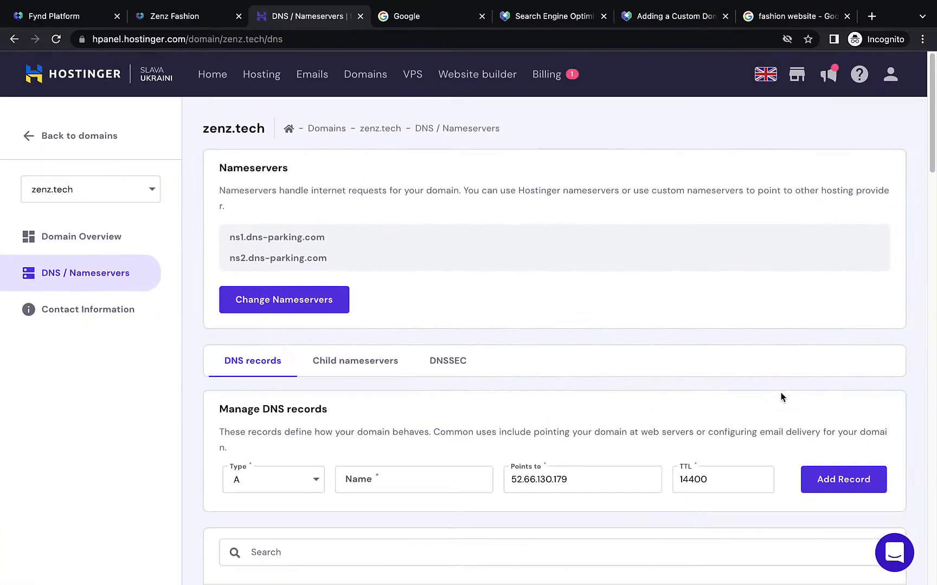
In Hostinger, add a TXT record for zenz.tech named @ with the copied verification value as its TXT value
click(310, 482)
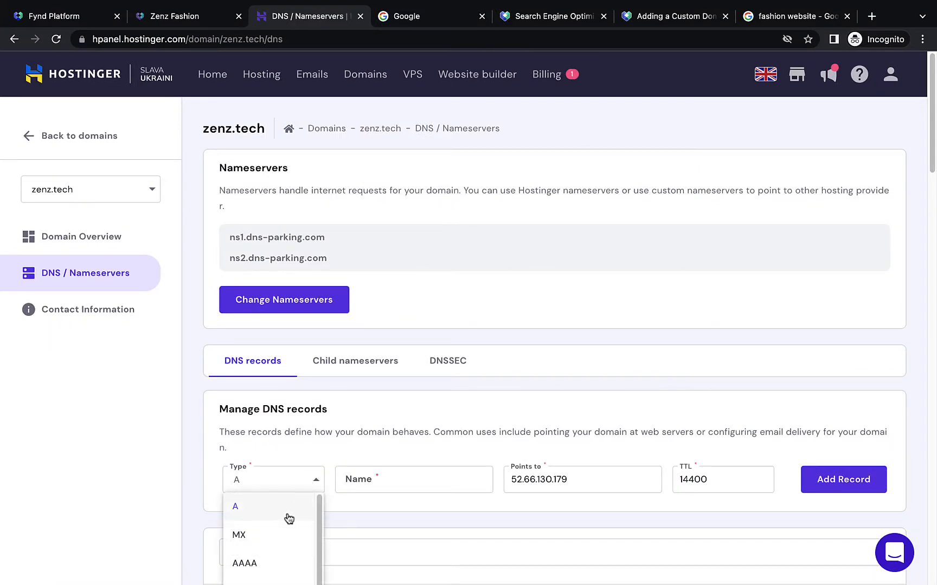
scroll(287, 517, down, 1)
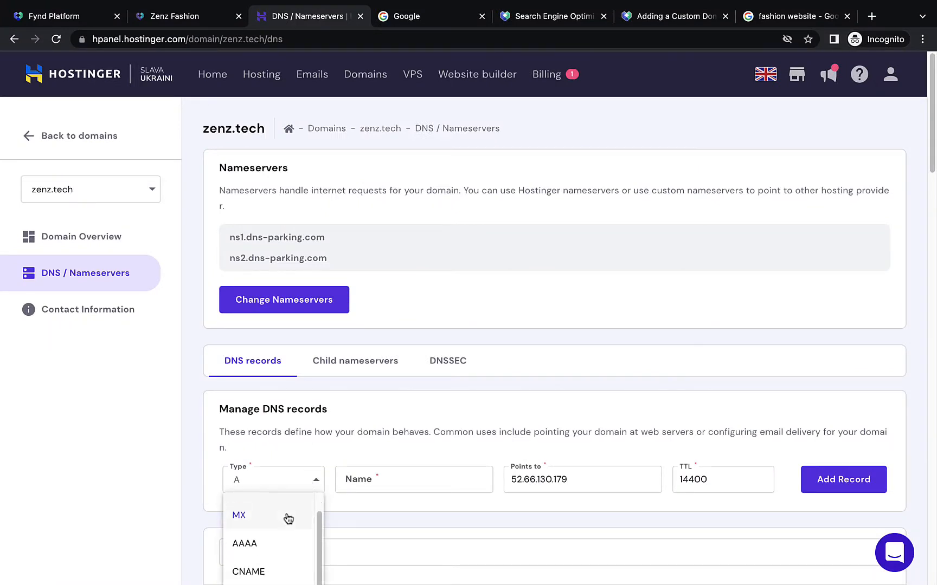
click(186, 500)
scroll(186, 500, down, 2)
click(291, 382)
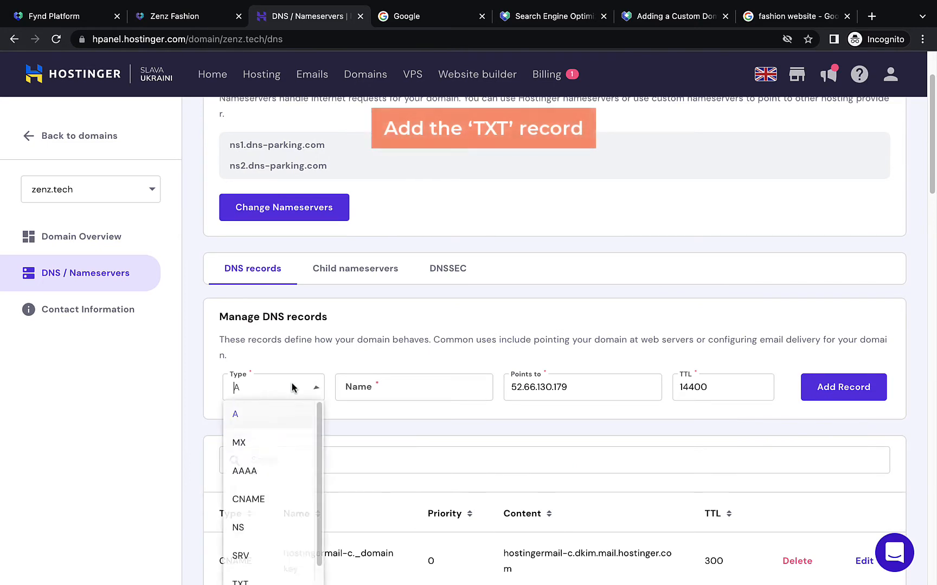
scroll(318, 477, down, 1)
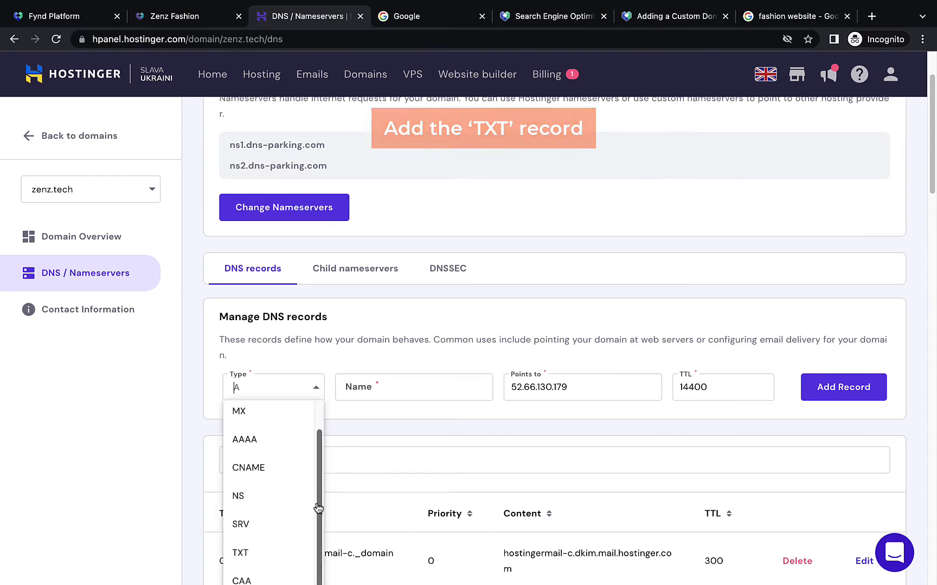
click(284, 553)
click(540, 387)
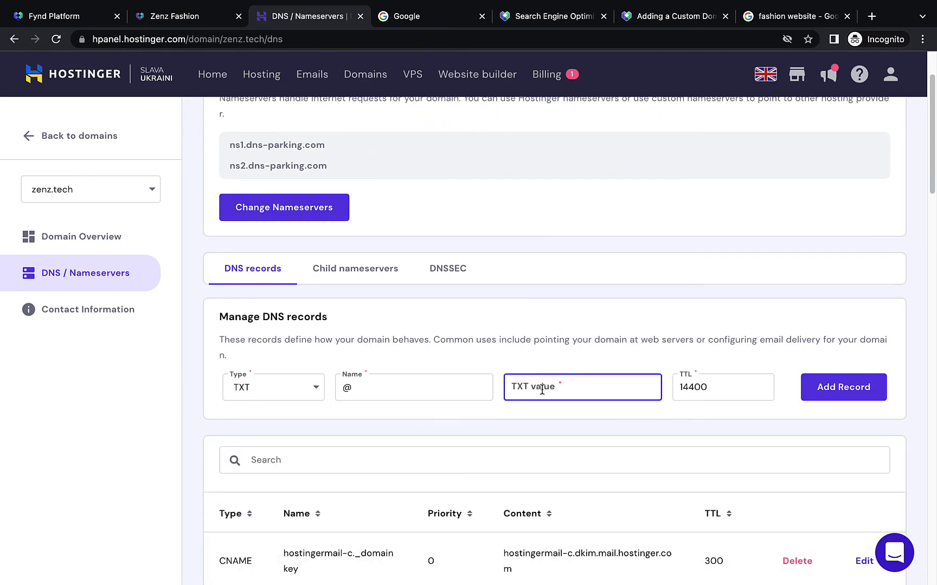
key(ctrl+v)
click(829, 389)
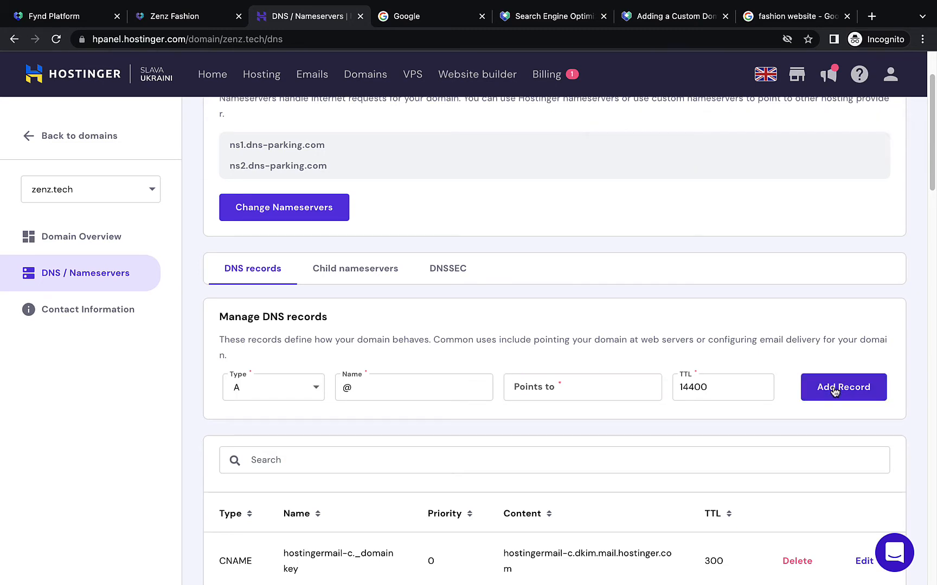
Review the zenz.tech DNS record list for the added TXT record and both A records
drag(931, 143, 934, 433)
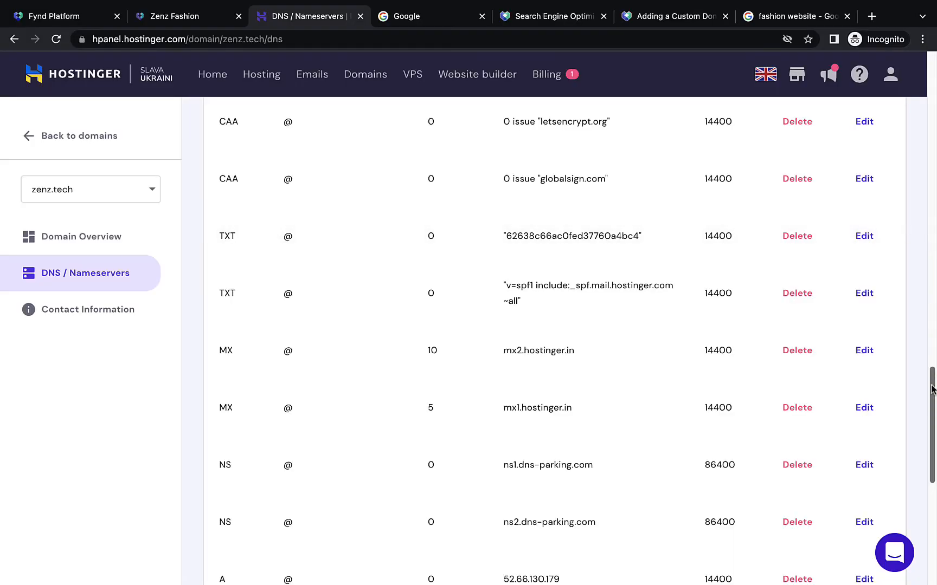
drag(934, 390, 933, 438)
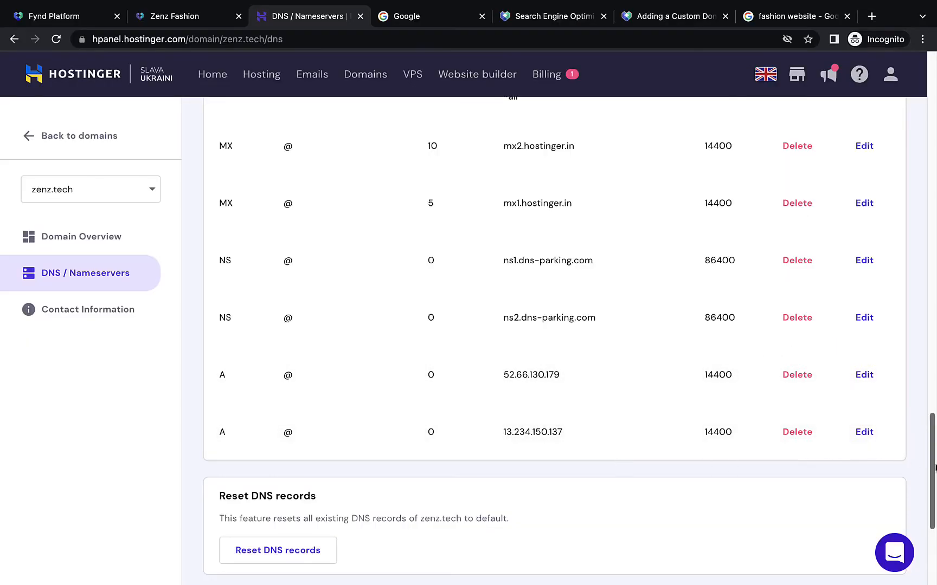
drag(935, 467, 934, 221)
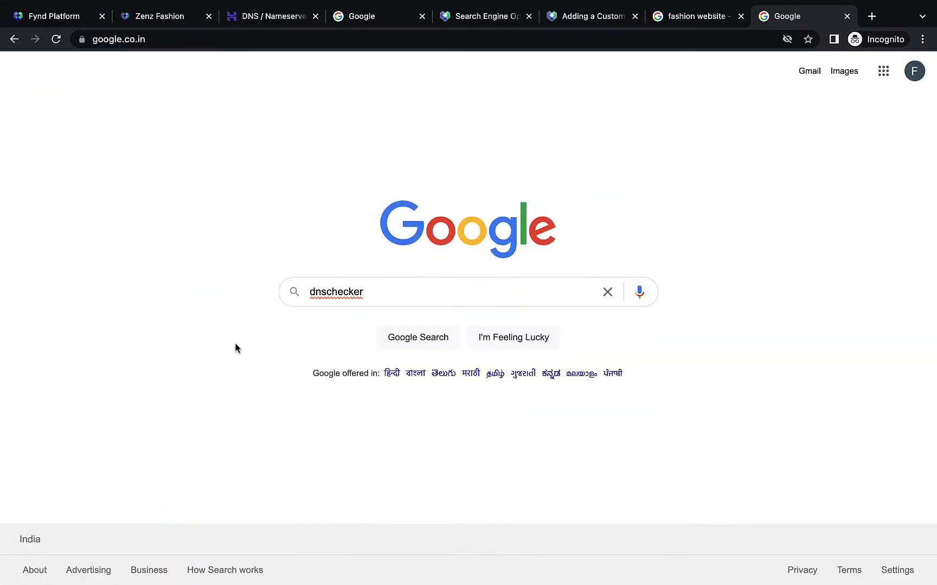
Search the web for dnschecker, open dnschecker.org and look up the A record propagation of zenz.tech
click(406, 346)
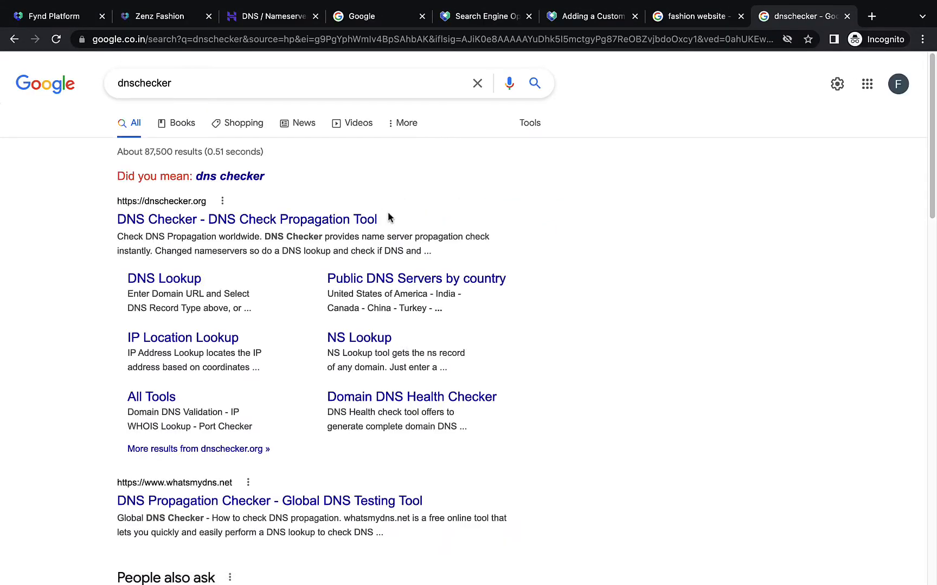
click(345, 219)
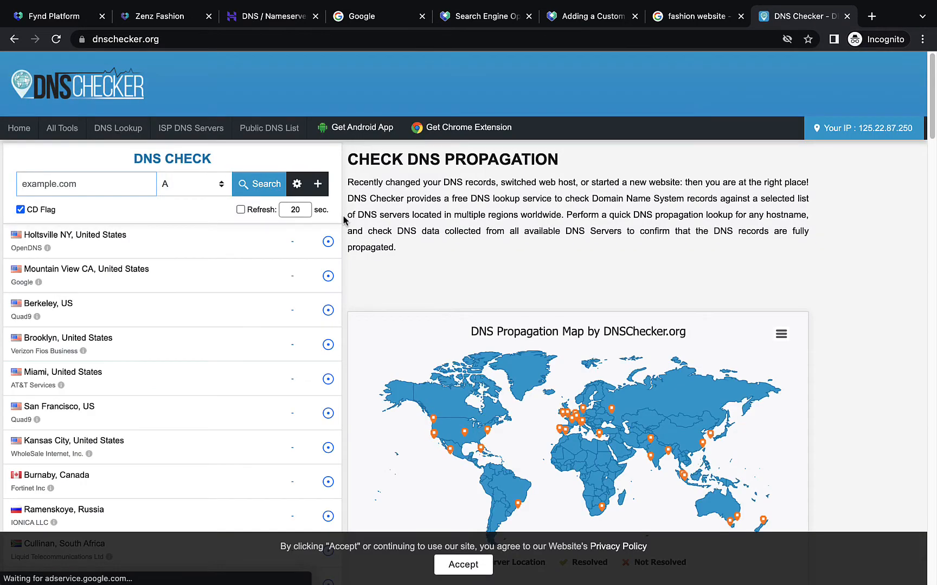
click(113, 184)
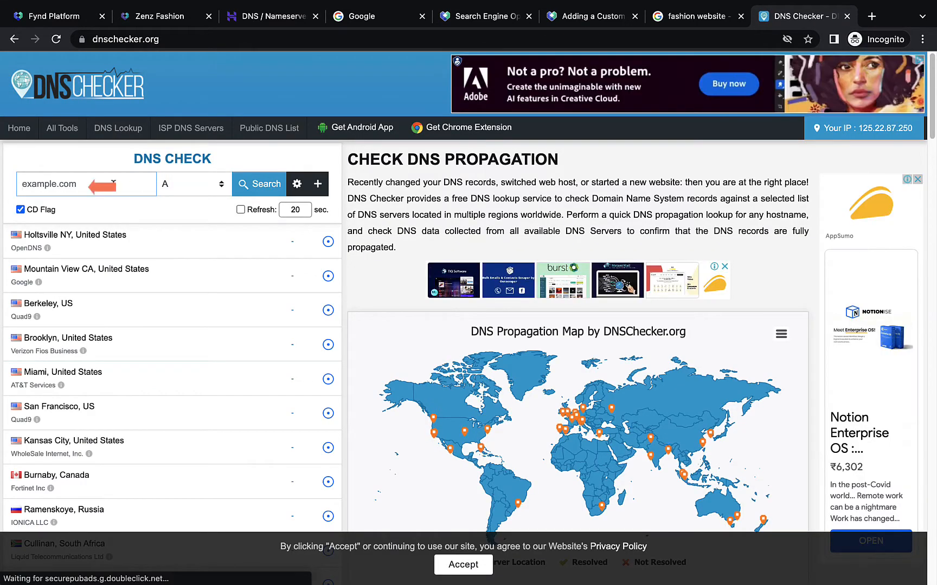
text(zenz.tech)
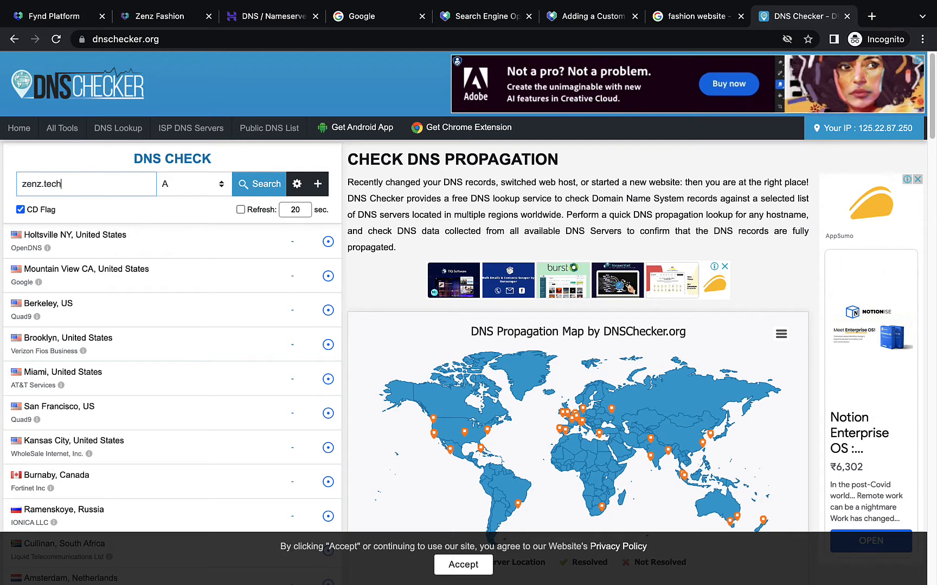
click(271, 187)
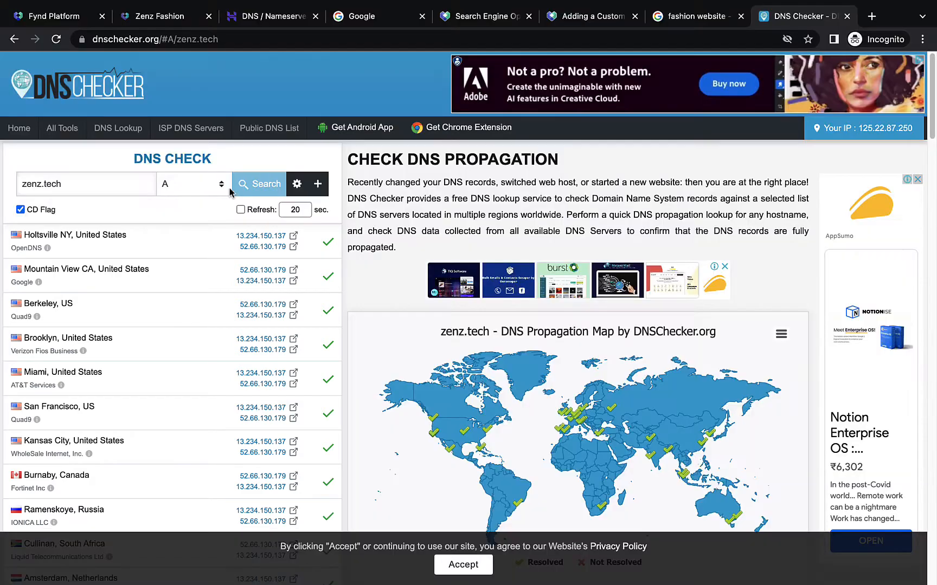
Look up the TXT record propagation of zenz.tech in DNS Checker
click(201, 188)
click(196, 304)
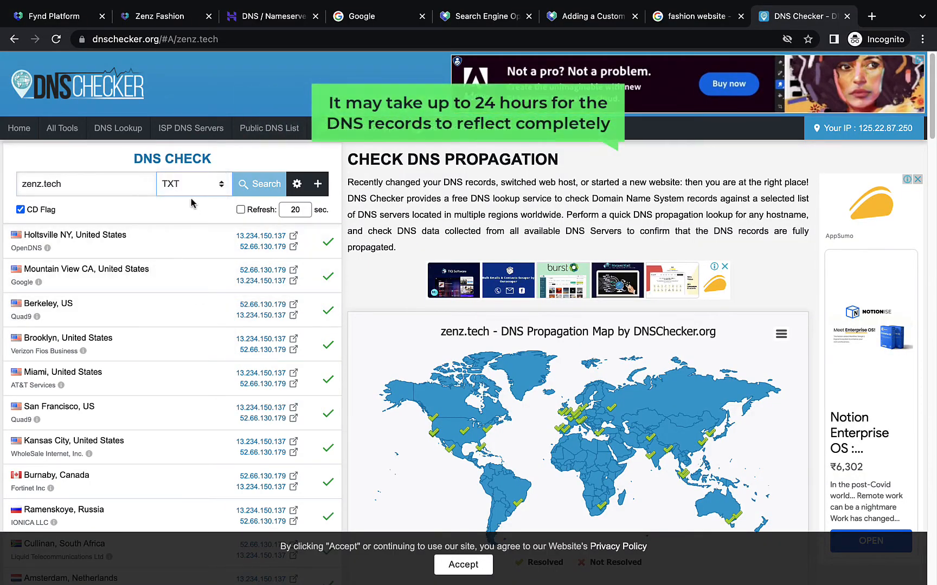
click(259, 185)
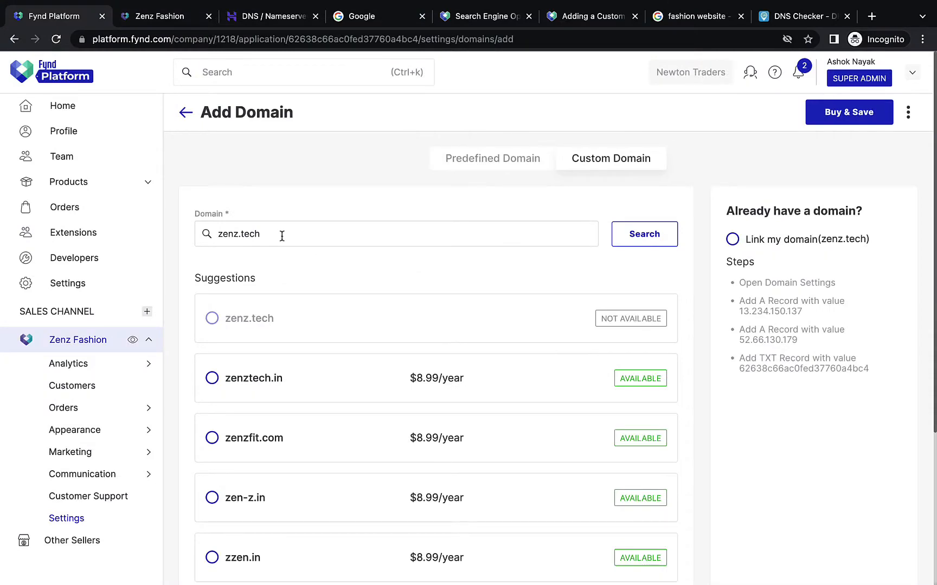
In Fynd Platform, link the already owned domain zenz.tech to the store and save it
click(732, 242)
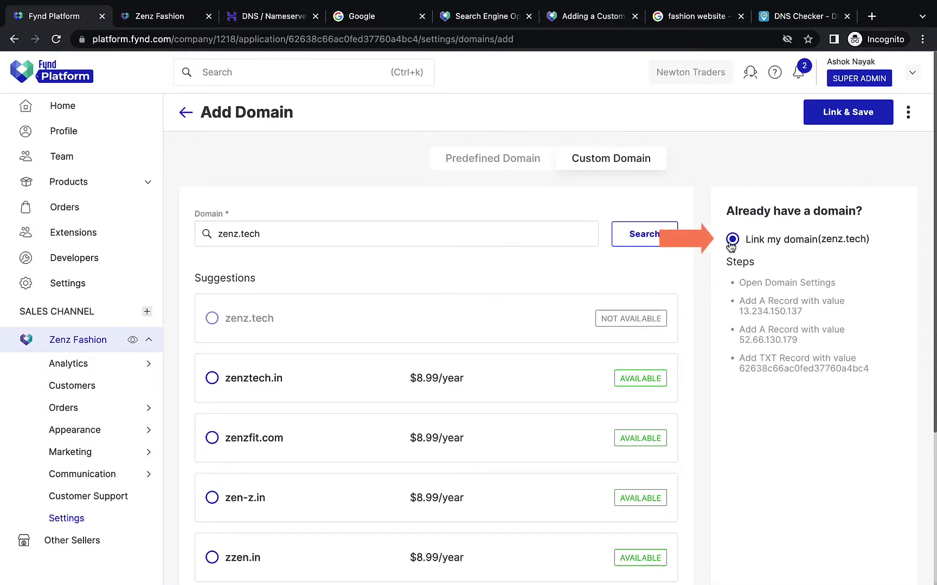
click(860, 119)
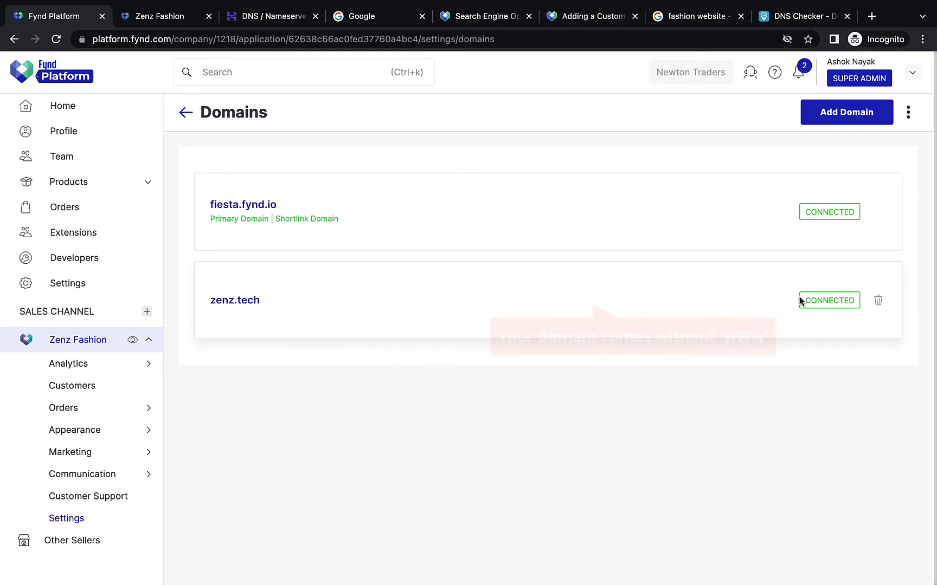
click(846, 121)
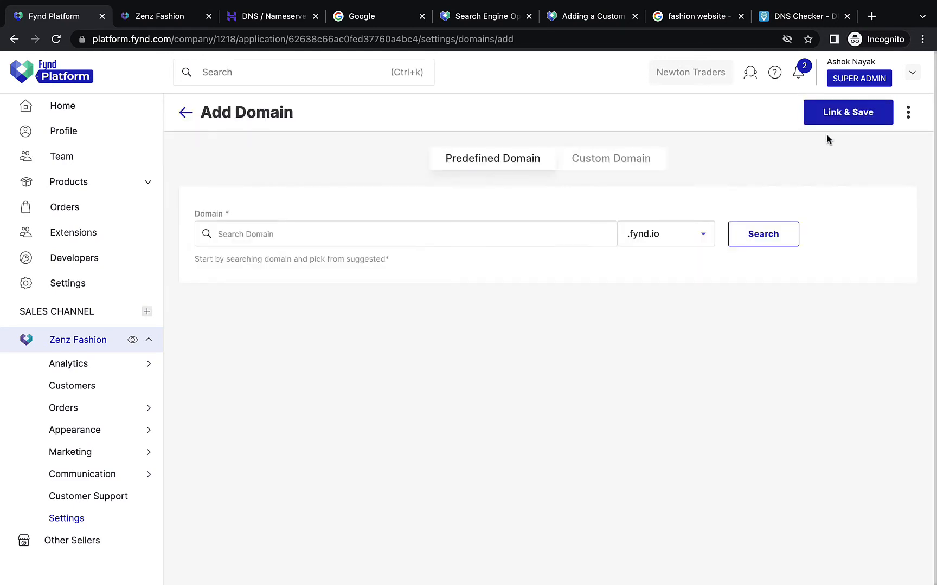
click(590, 168)
click(431, 238)
text(www)
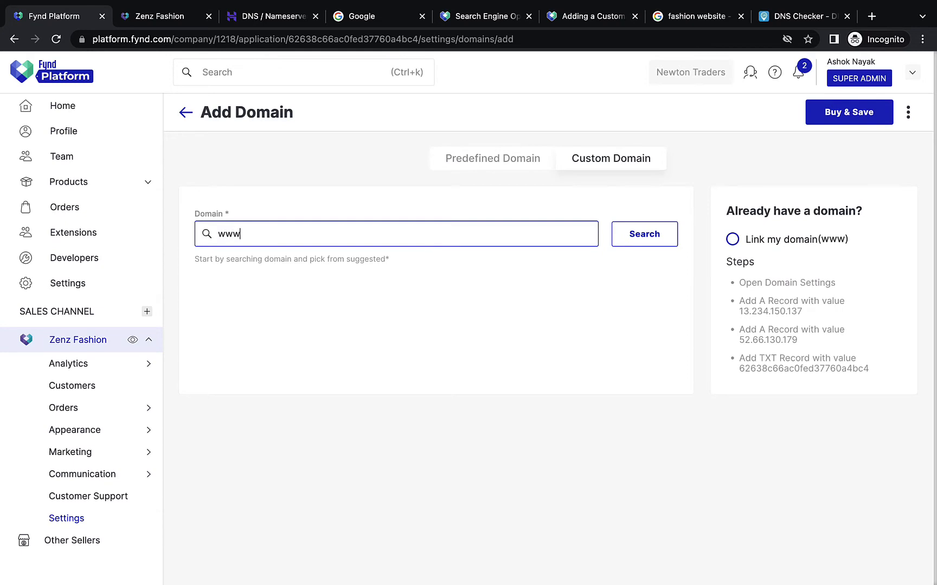
text(.zenz.tech)
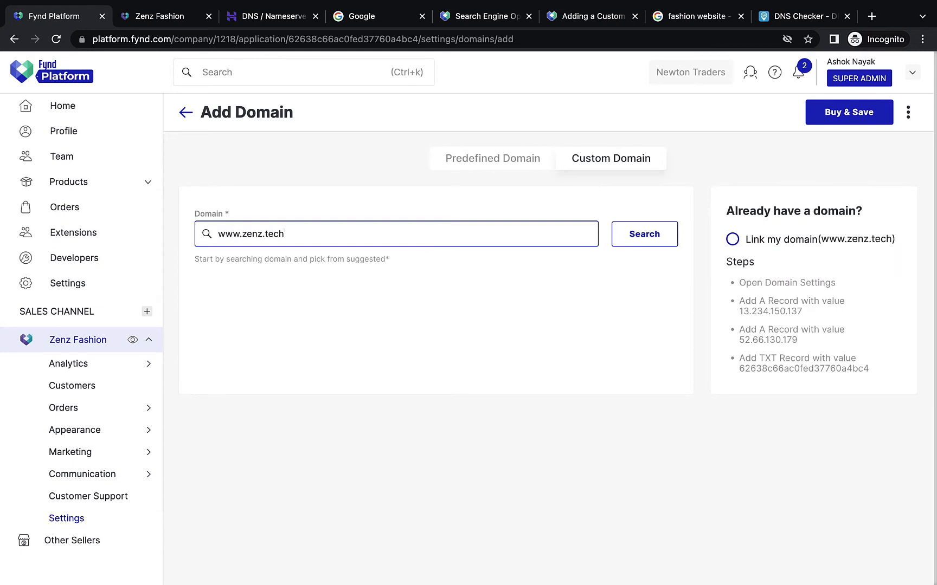
click(632, 240)
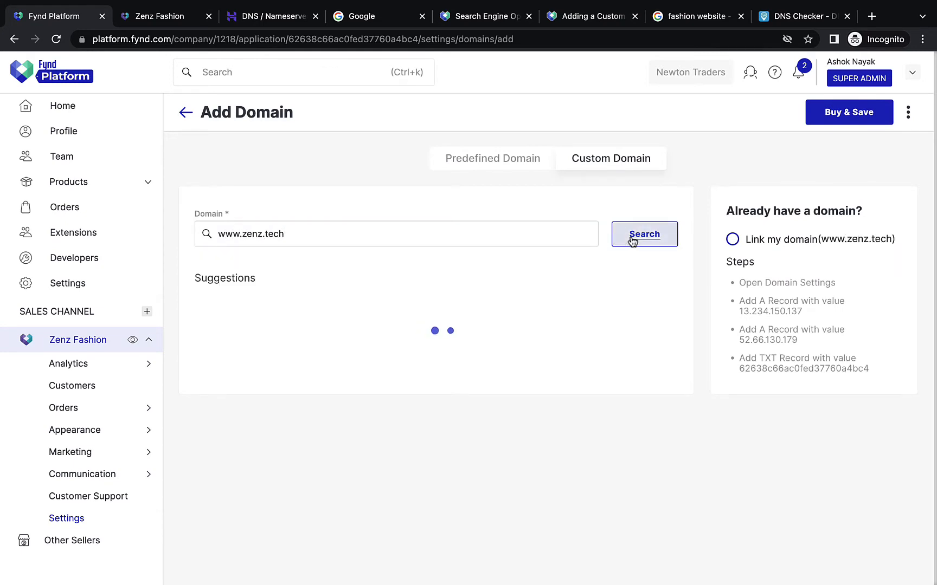
click(733, 240)
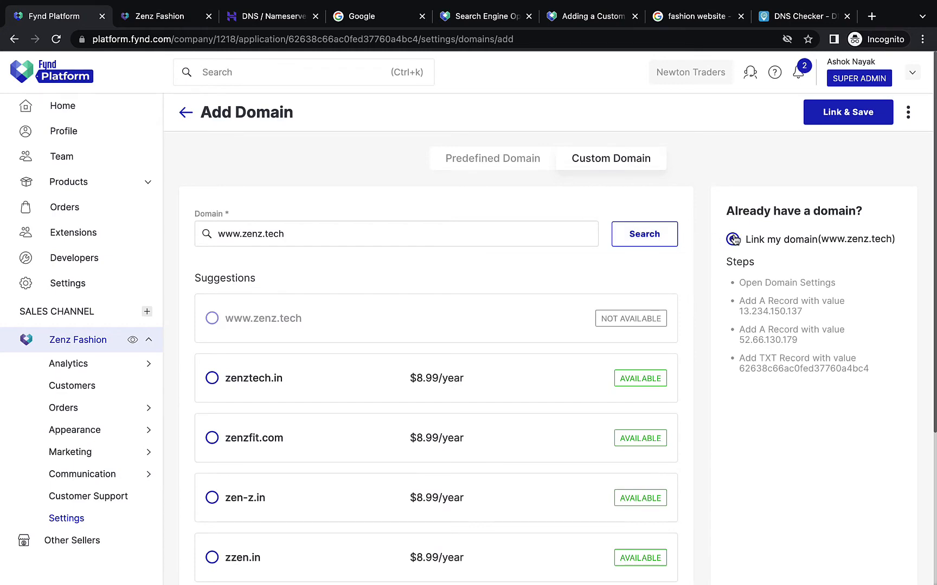
click(830, 121)
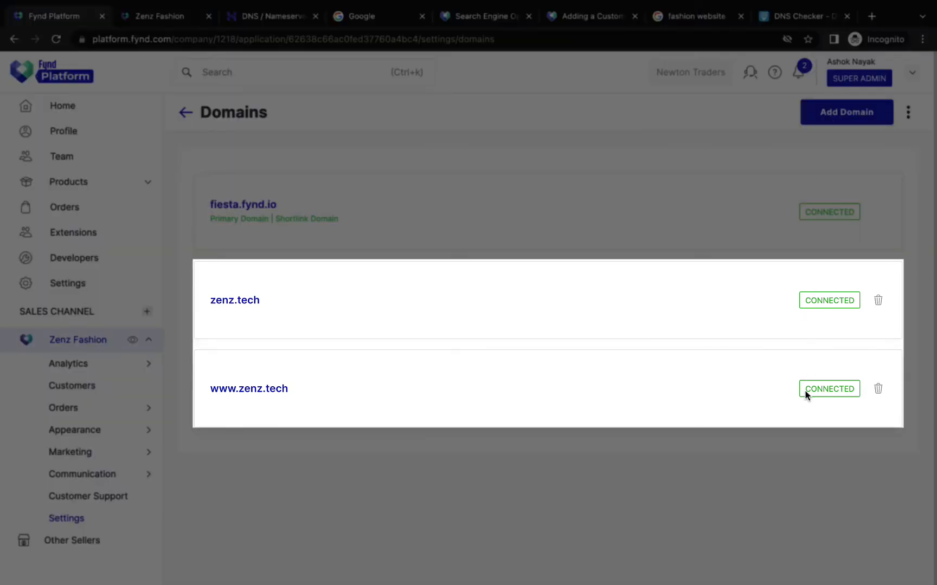
click(805, 391)
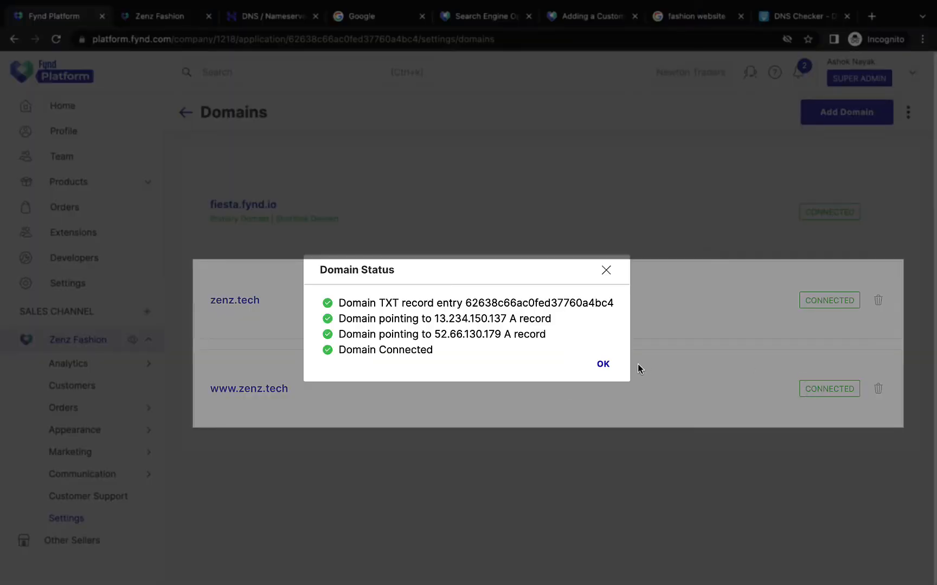
click(604, 366)
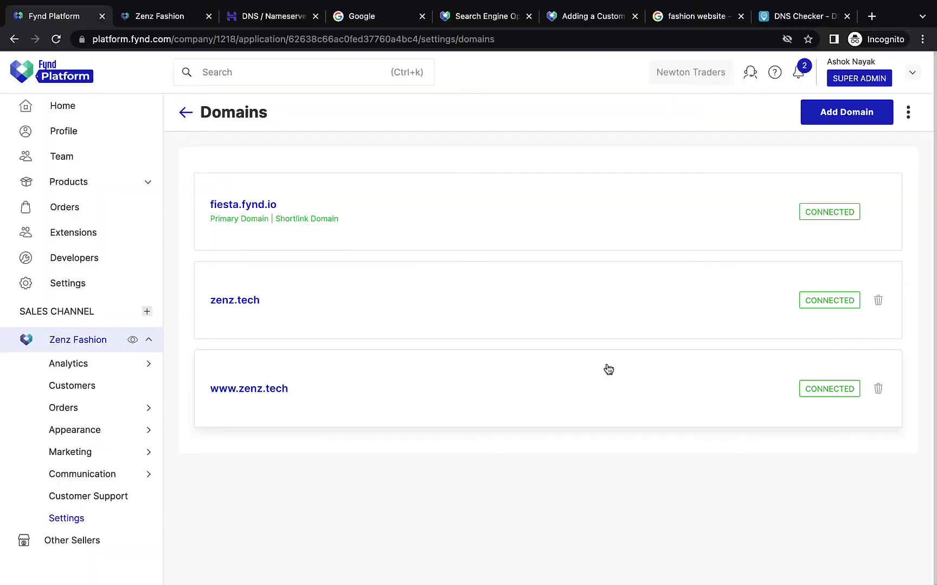
click(907, 114)
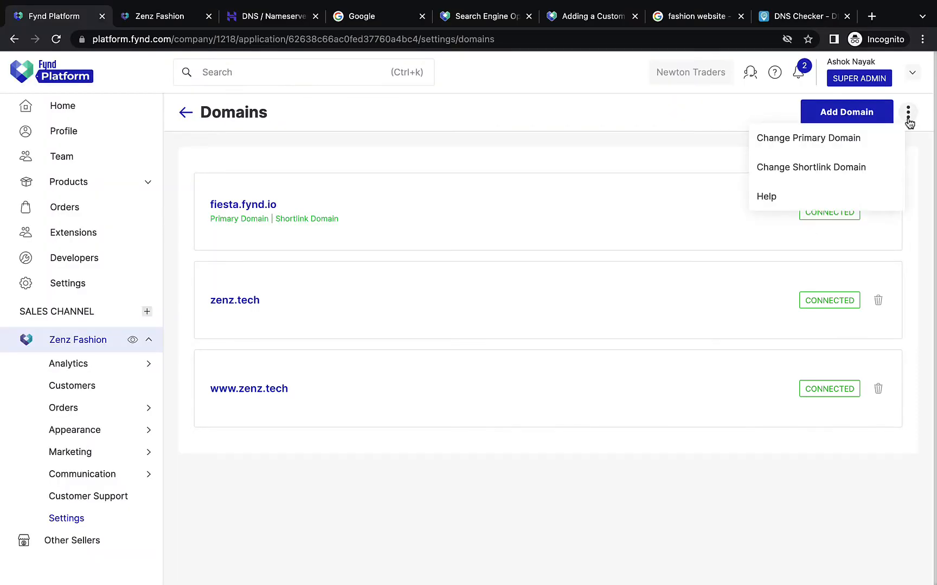
click(864, 136)
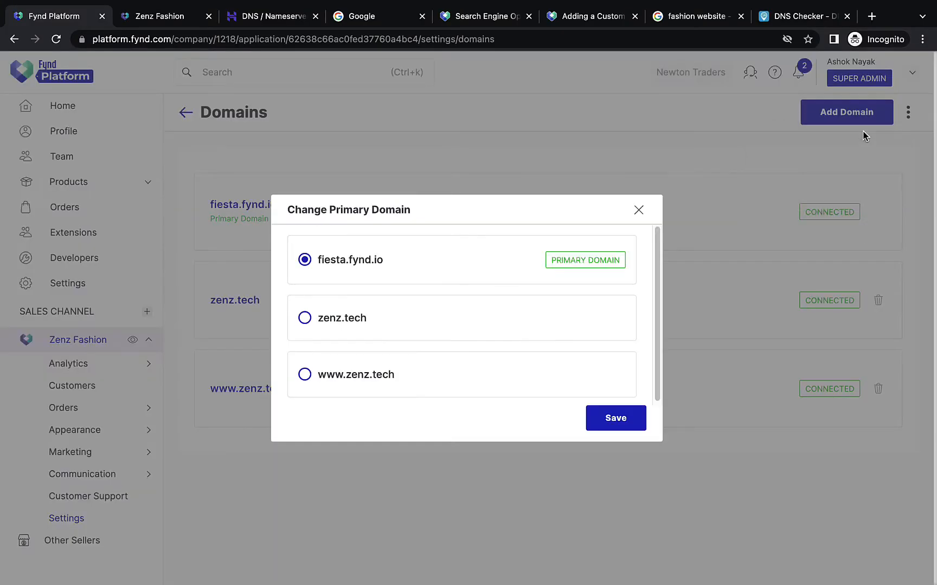
click(389, 381)
click(616, 419)
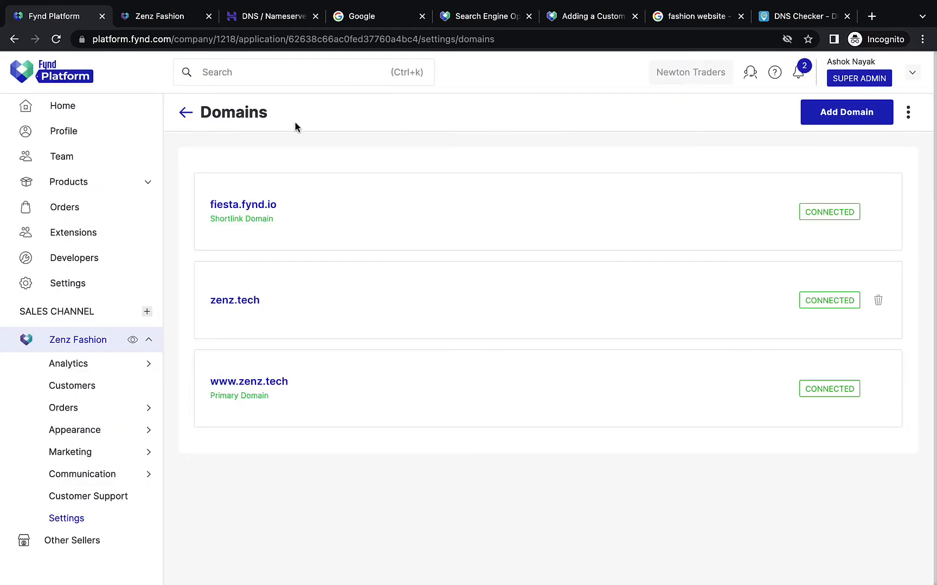
click(186, 115)
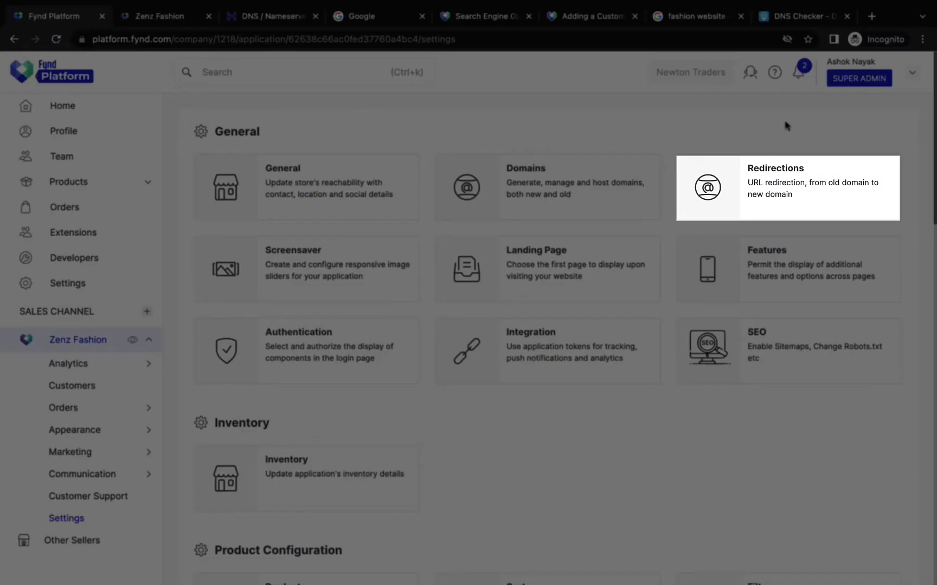
click(800, 195)
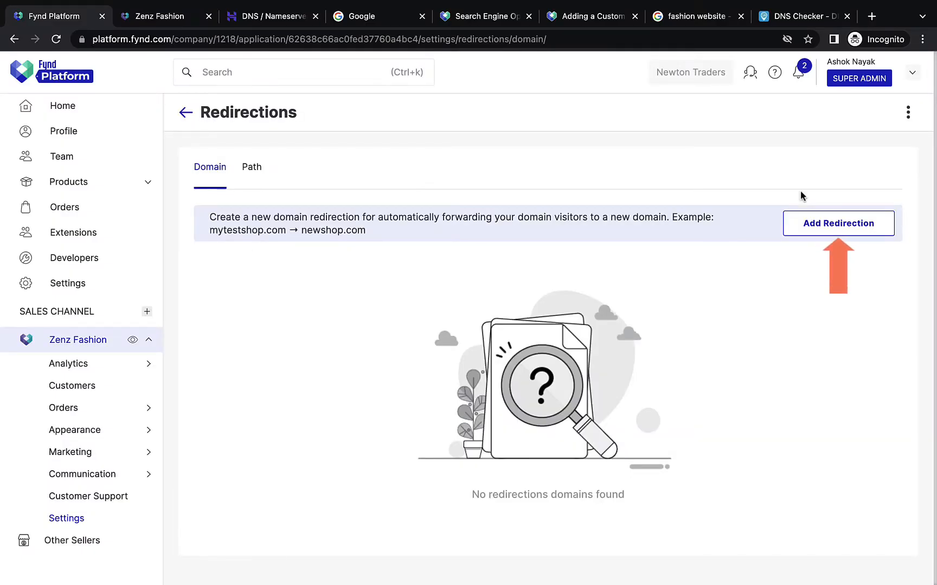
click(790, 234)
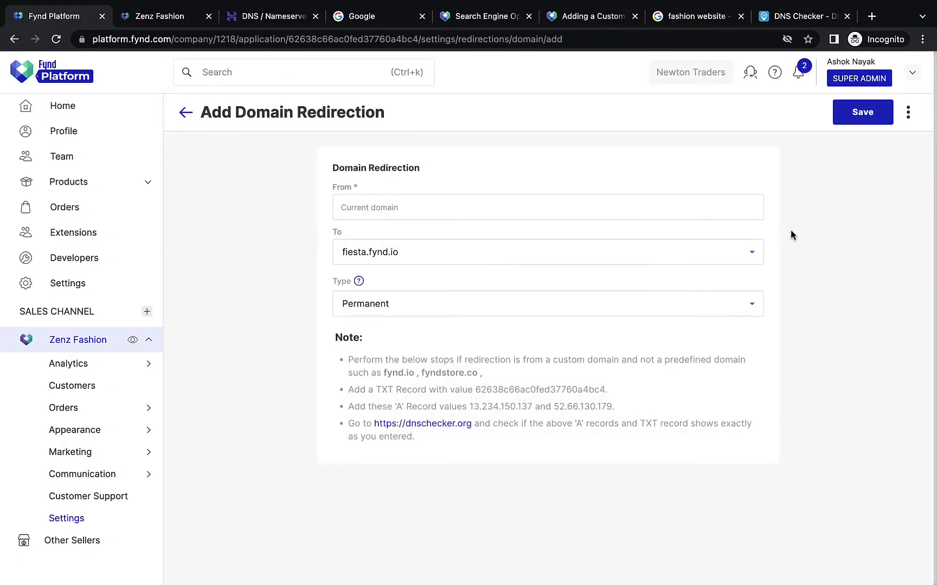
click(728, 212)
text(zenz)
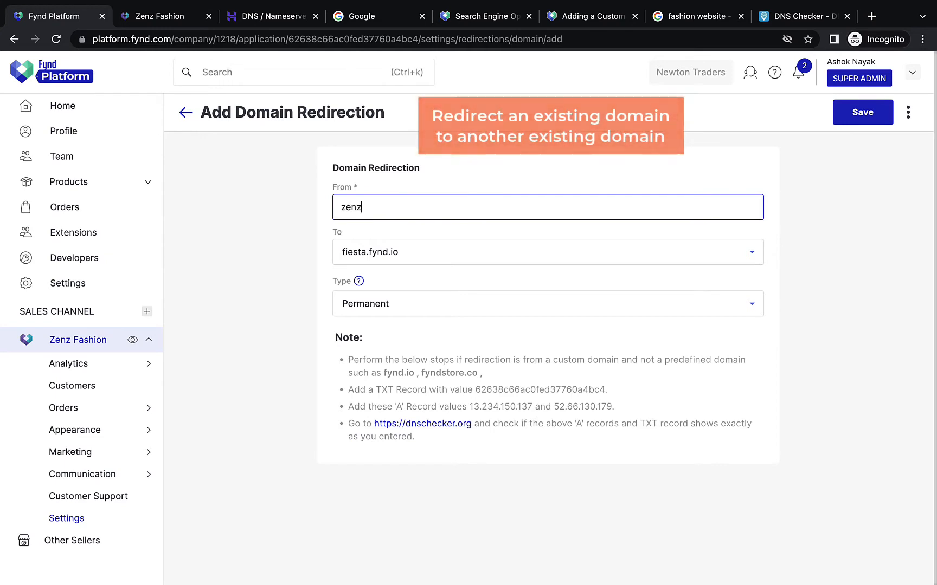
text(.tech)
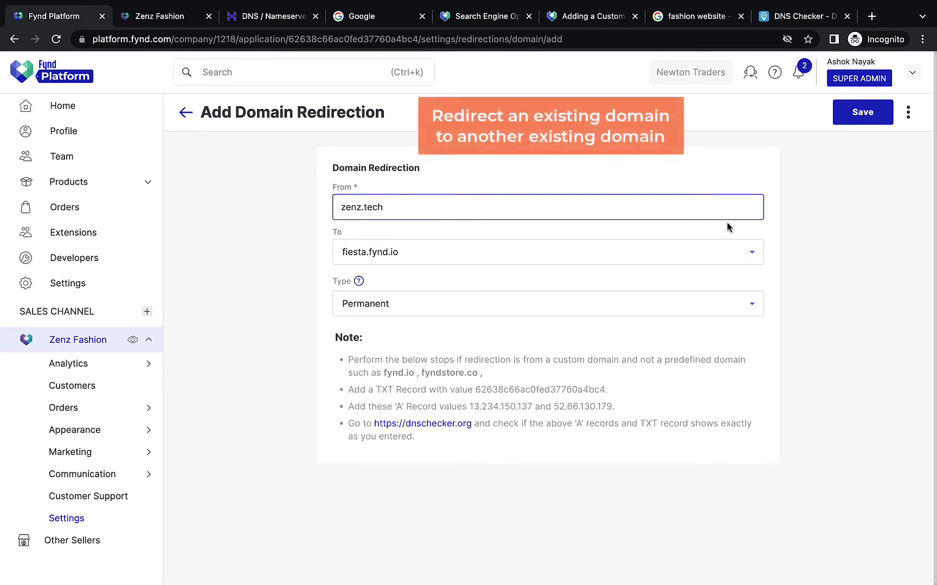
click(731, 258)
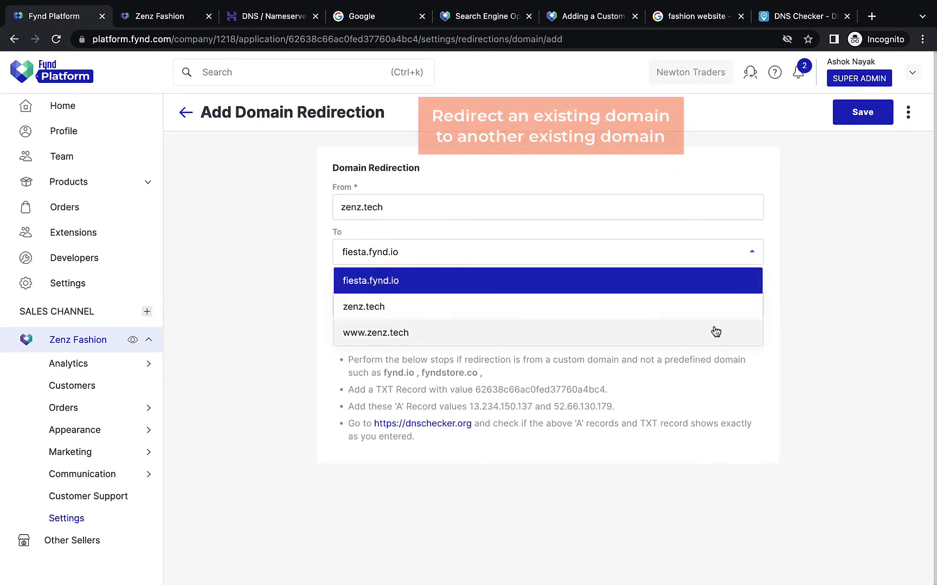
click(714, 330)
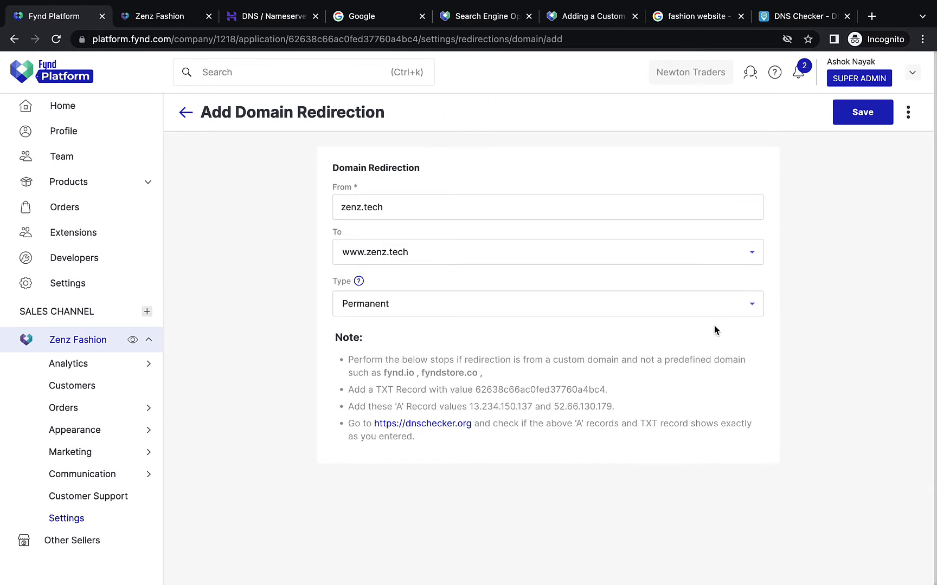
click(880, 119)
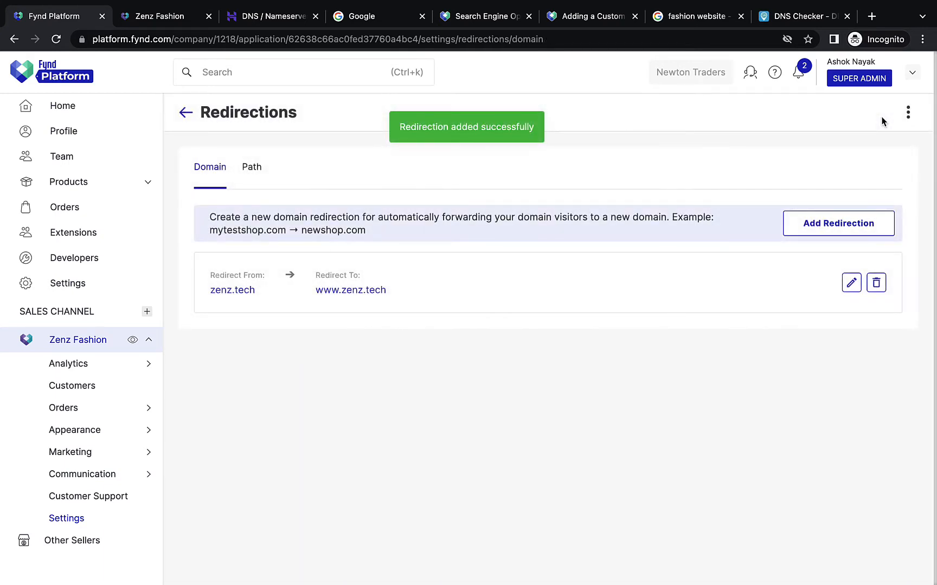
click(876, 224)
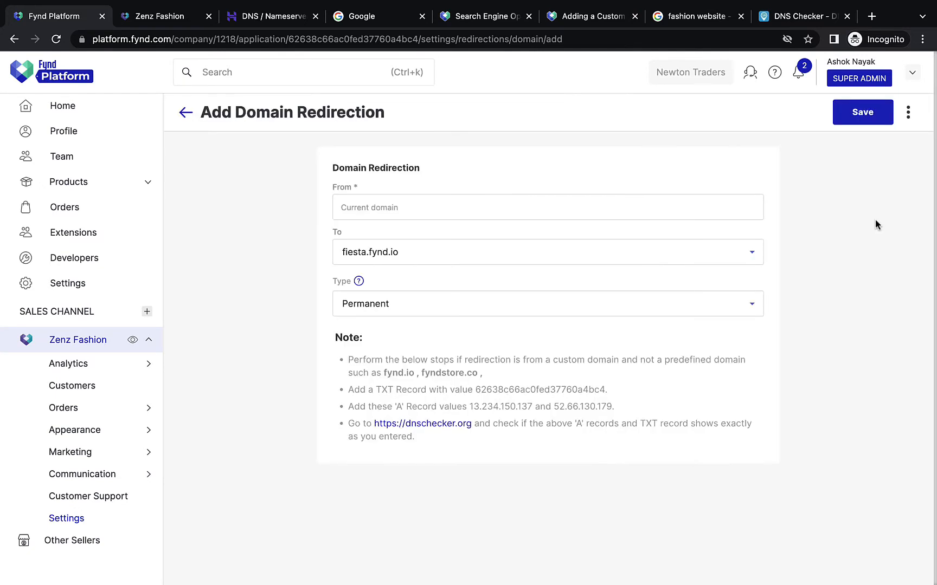
click(738, 210)
text(fi)
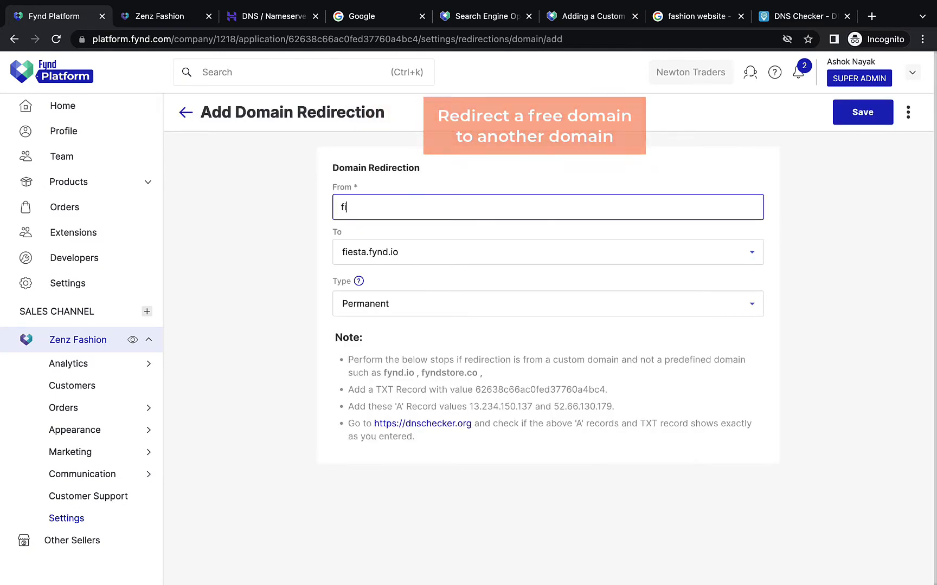
text(esta.fynd.i)
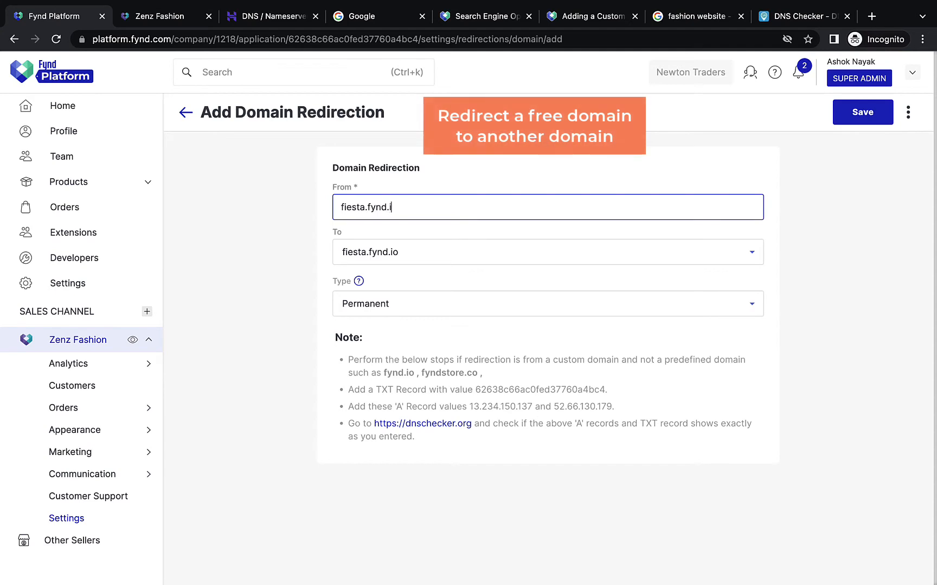
text(o)
click(732, 251)
click(712, 335)
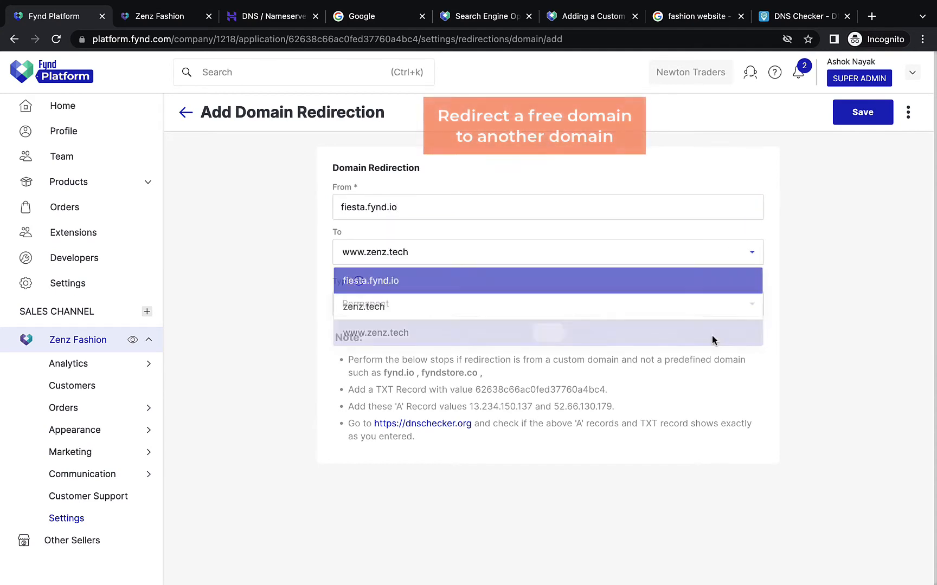
click(866, 116)
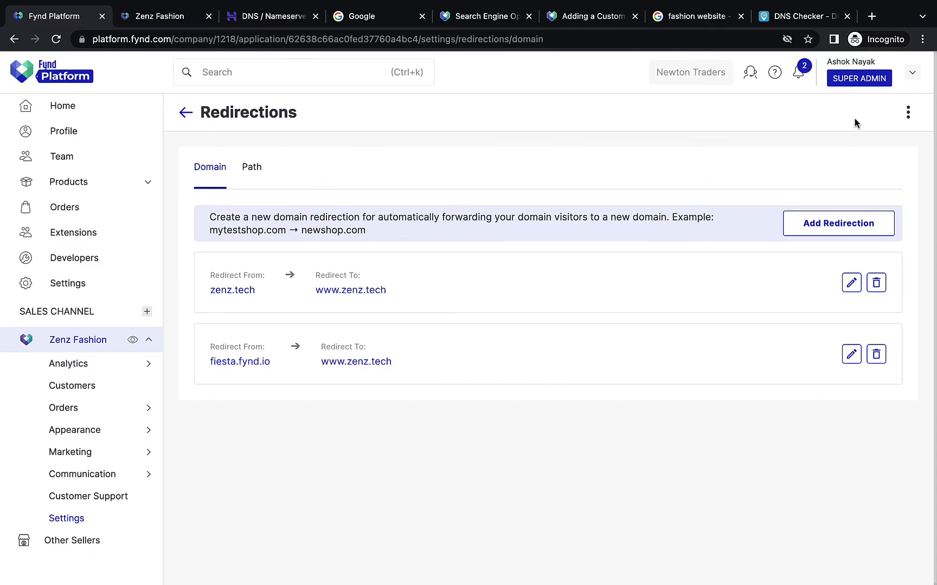
Open zenz.tech from the redirection list and inspect the full web address of the loaded storefront
click(230, 291)
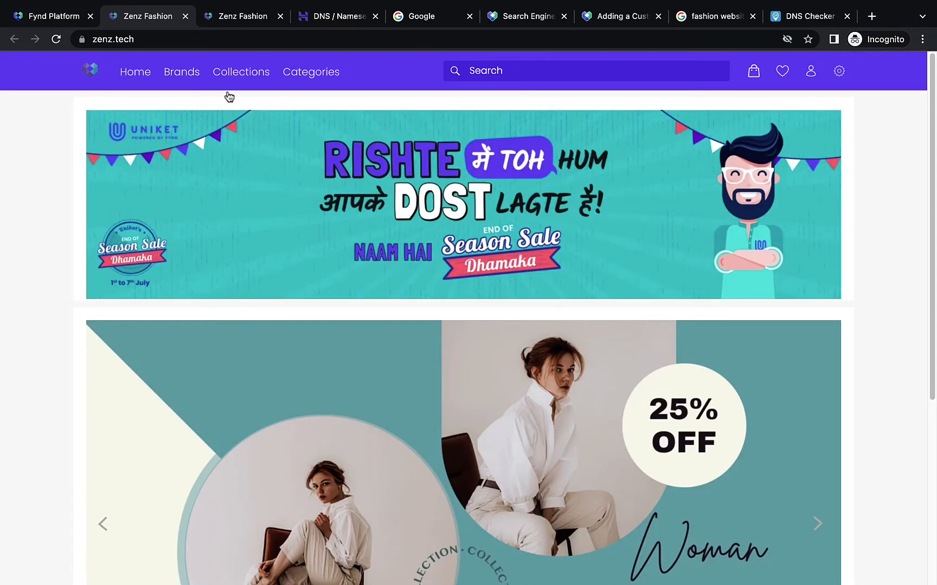
click(225, 38)
click(225, 37)
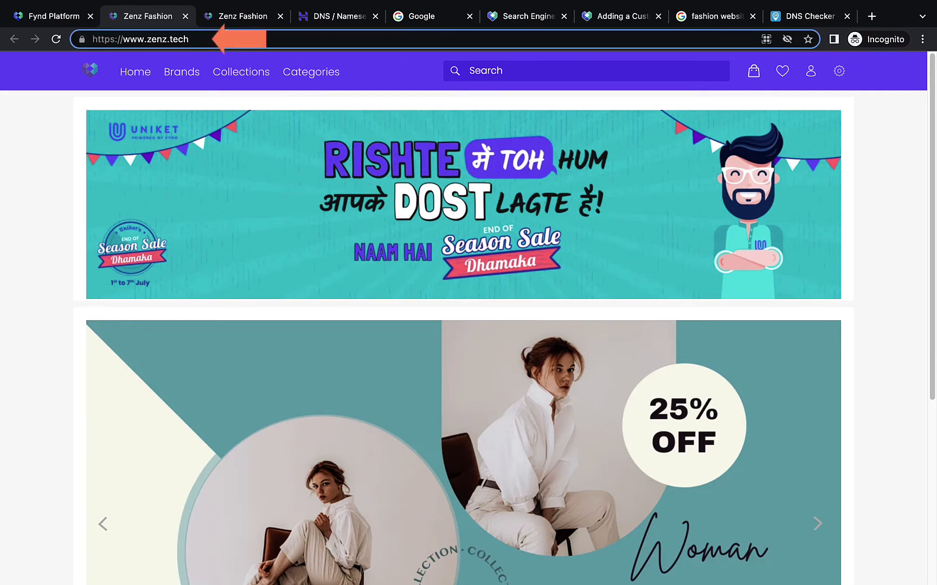
Close the open storefront pages, open fiesta.fynd.io from the redirection list and inspect the full web address of the loaded storefront
click(185, 17)
click(185, 16)
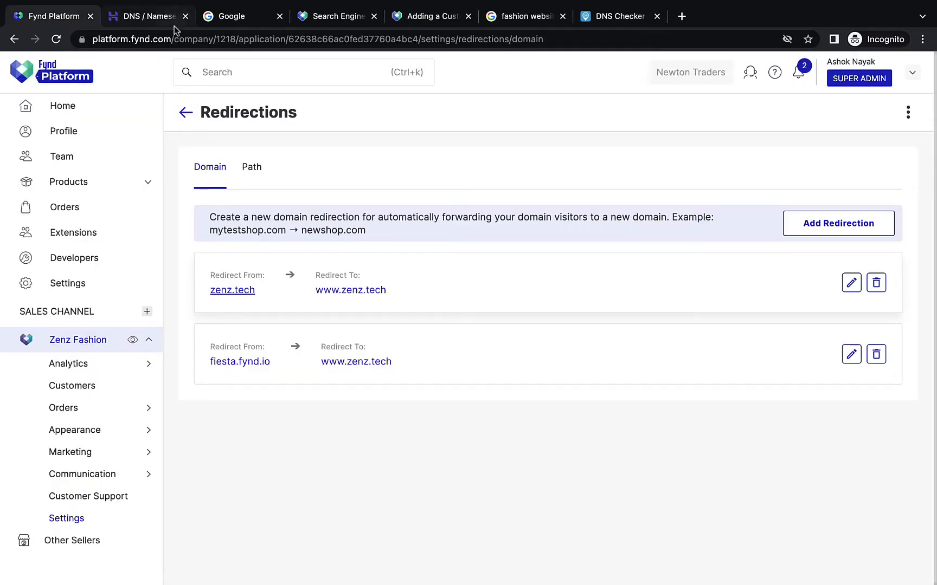
click(240, 361)
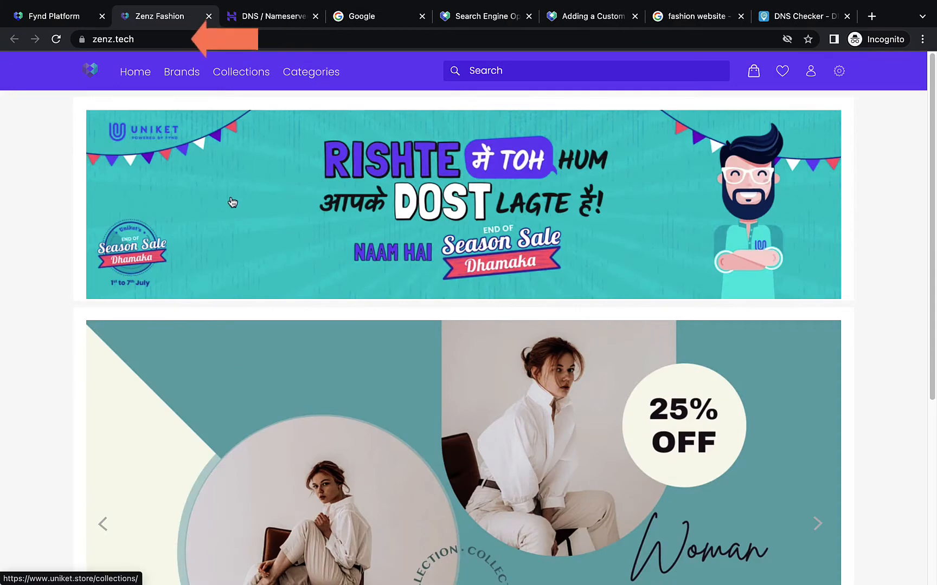
click(221, 39)
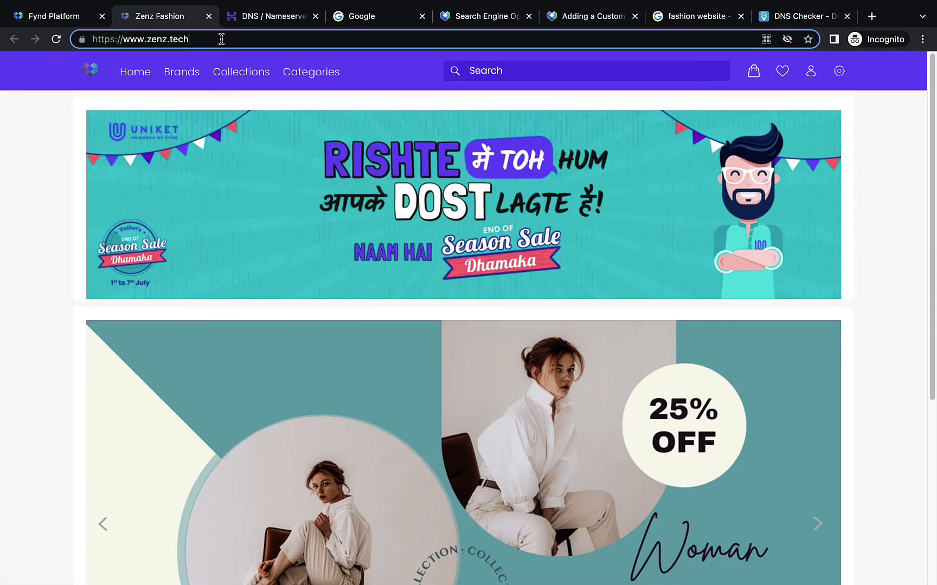
Return to the Fynd Platform settings, open the robots.txt editor under SEO and enlarge its text area
click(63, 20)
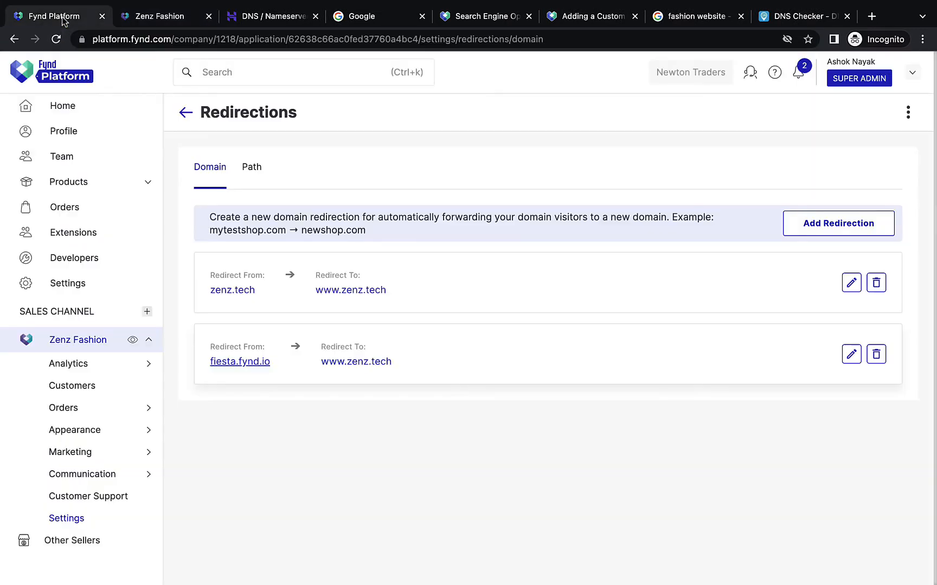
click(185, 113)
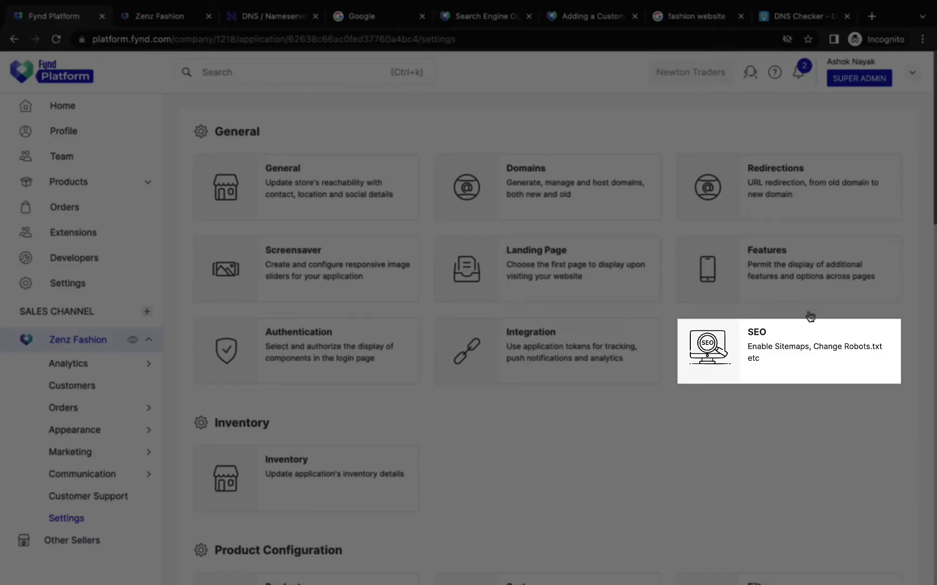
click(807, 339)
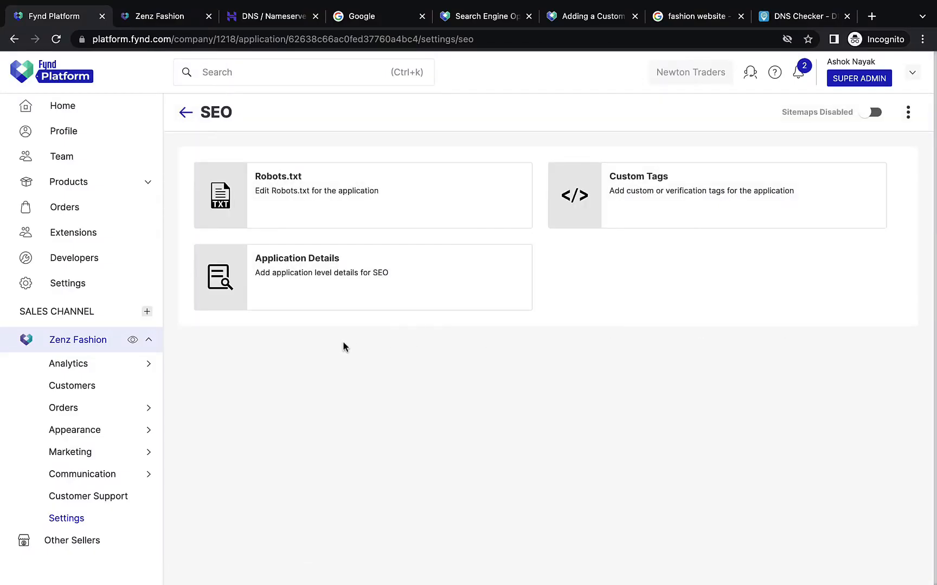
click(335, 222)
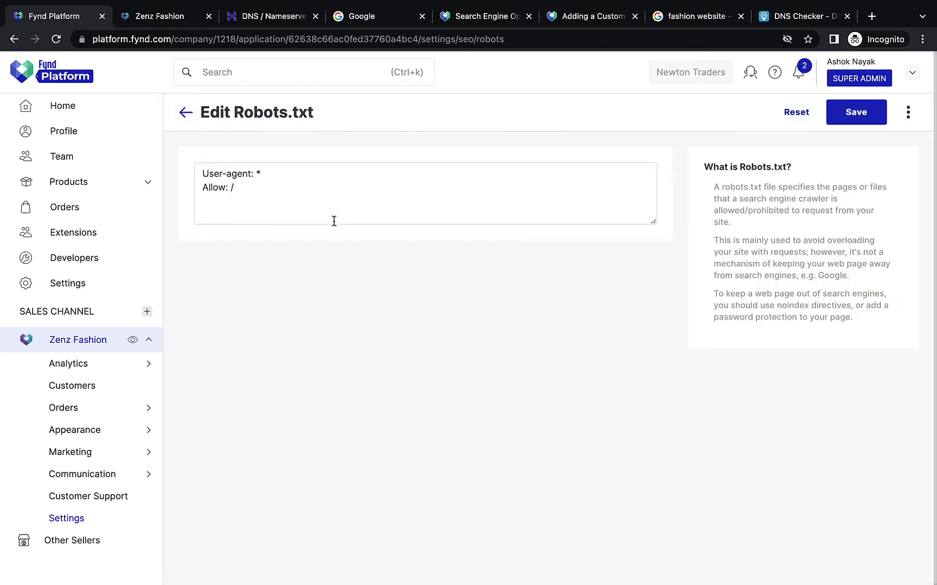
drag(653, 223, 681, 491)
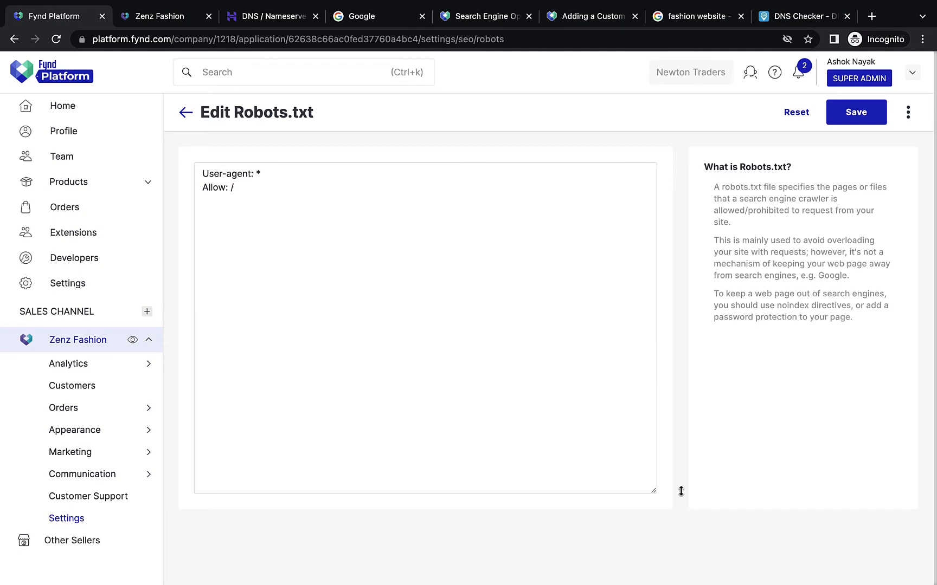
Replace the whole robots.txt content with the example code copied from the Sitemaps section of the Search Engine Optimization guide
key(super+5)
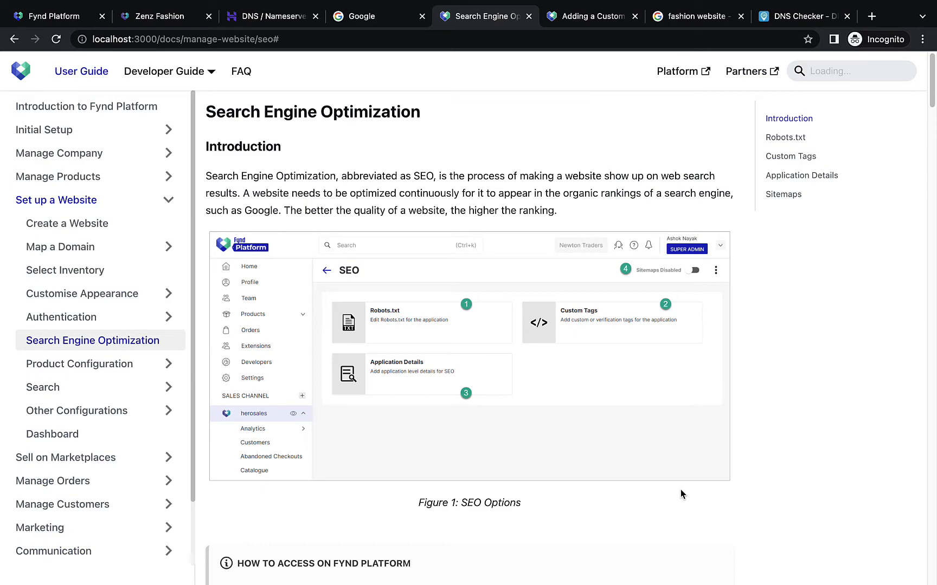
scroll(679, 489, down, 1)
drag(933, 104, 927, 408)
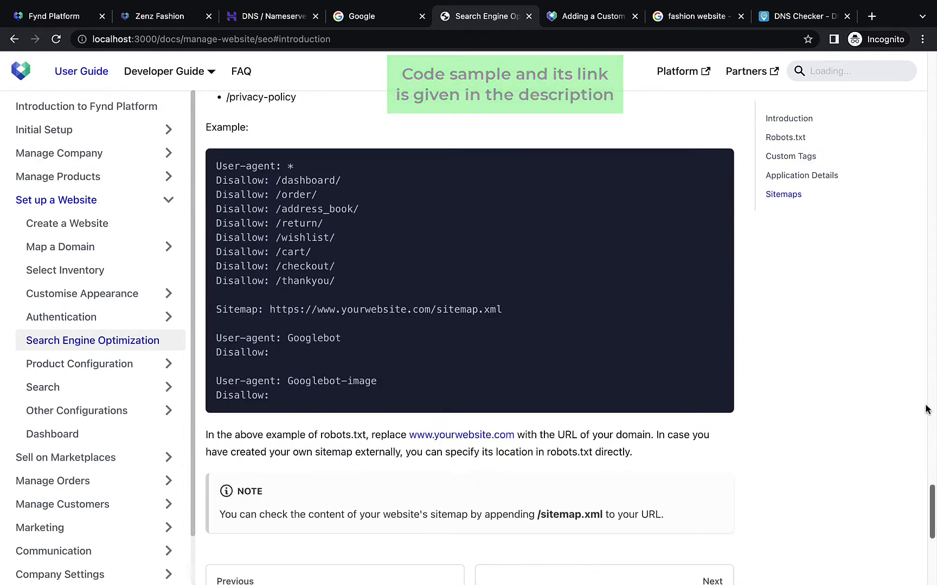
click(714, 170)
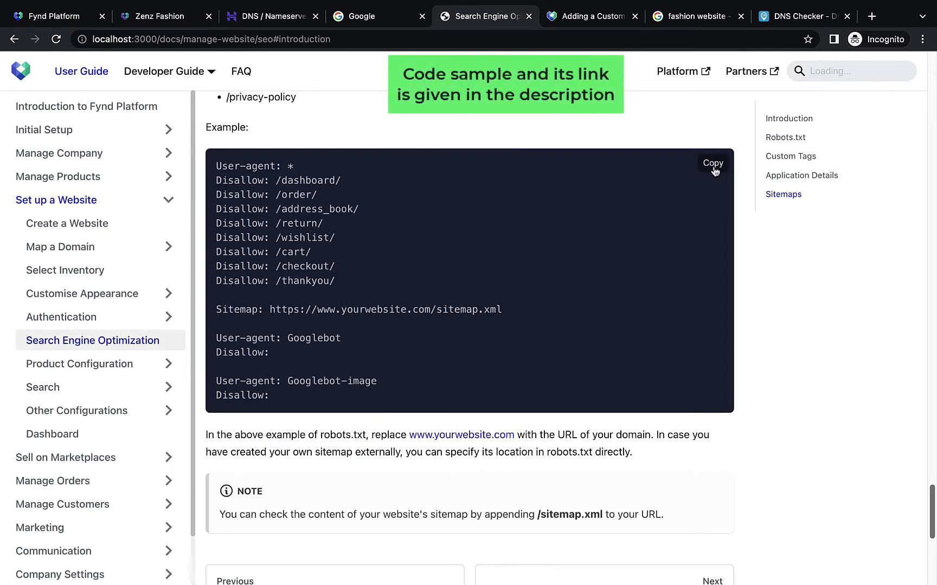
key(ctrl+1)
click(363, 182)
key(ctrl+a)
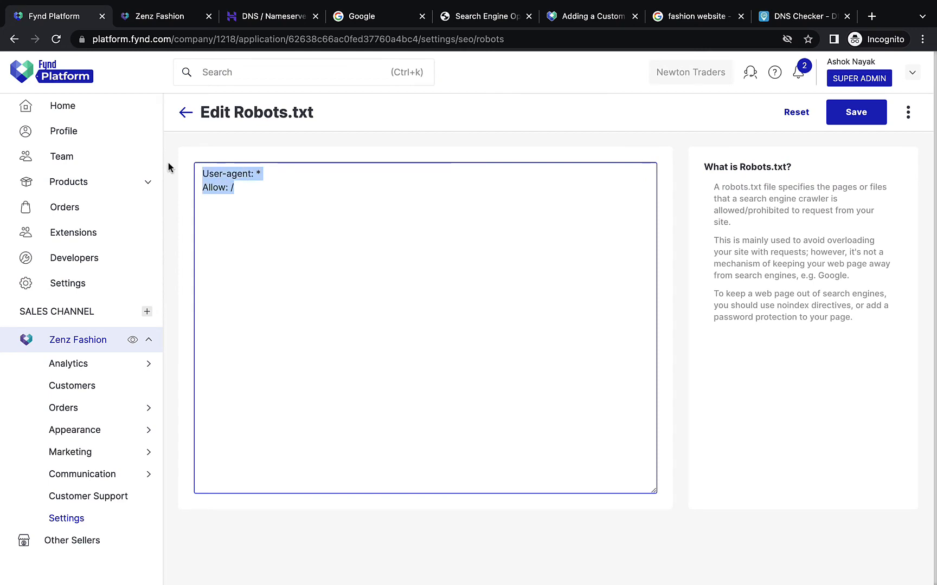
key(ctrl+v)
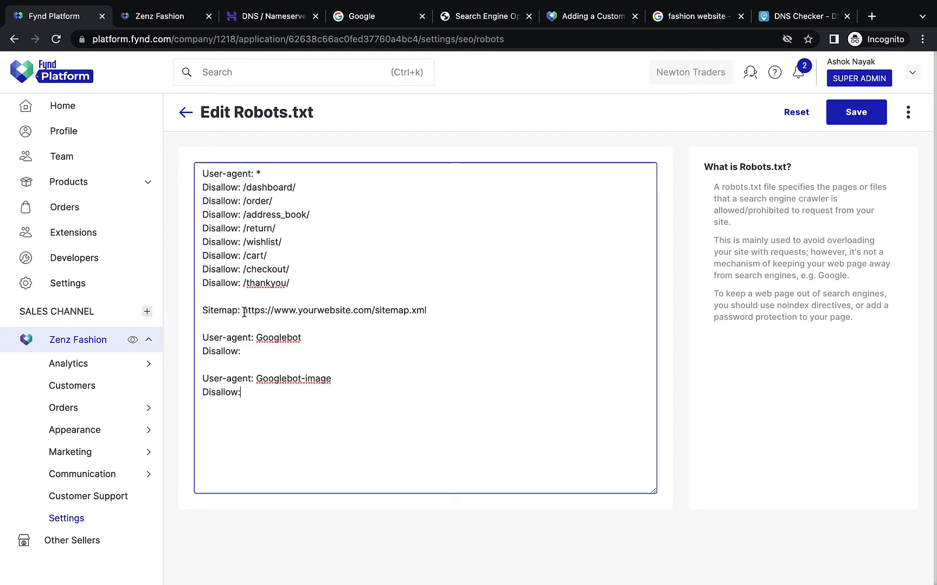
drag(242, 310, 439, 315)
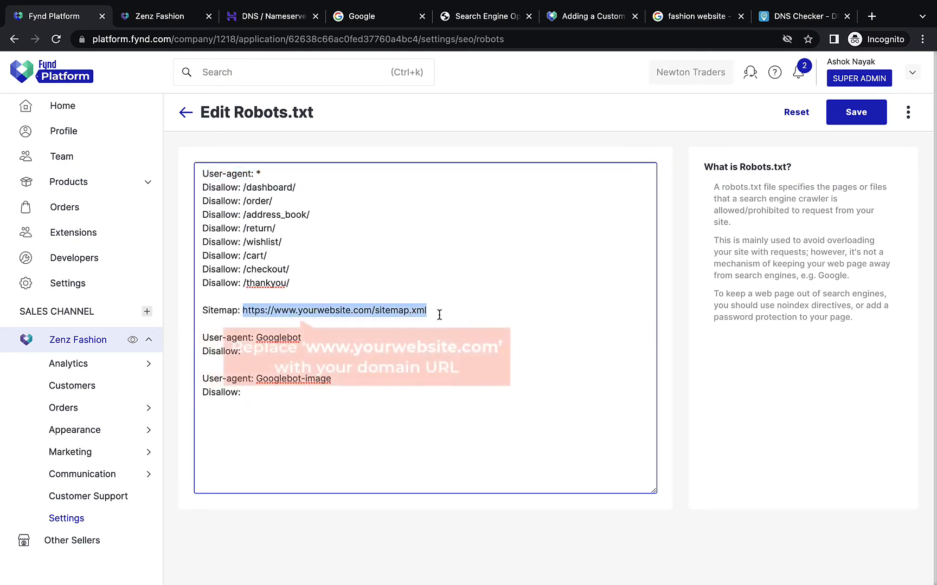
click(372, 310)
drag(372, 310, 274, 311)
text(www.zenz.t)
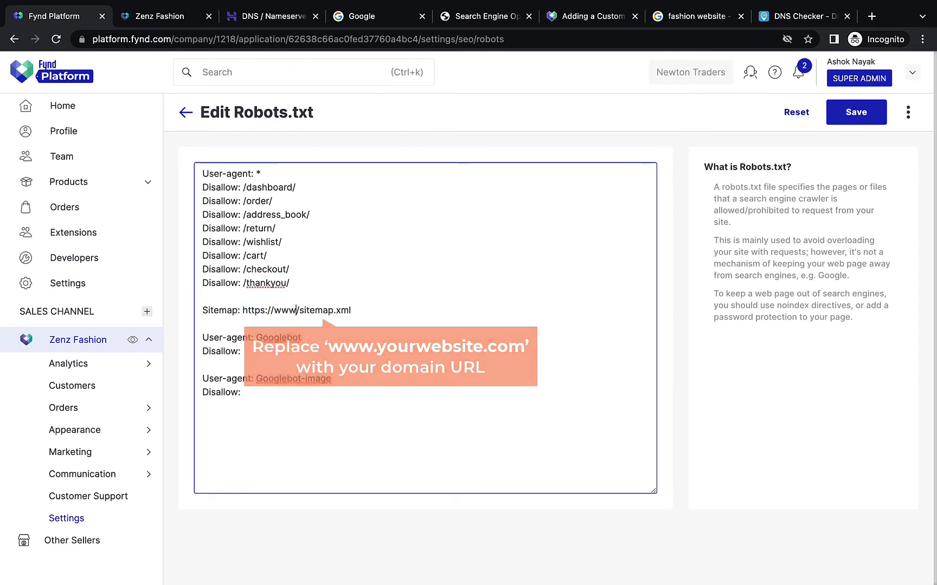
text(ech)
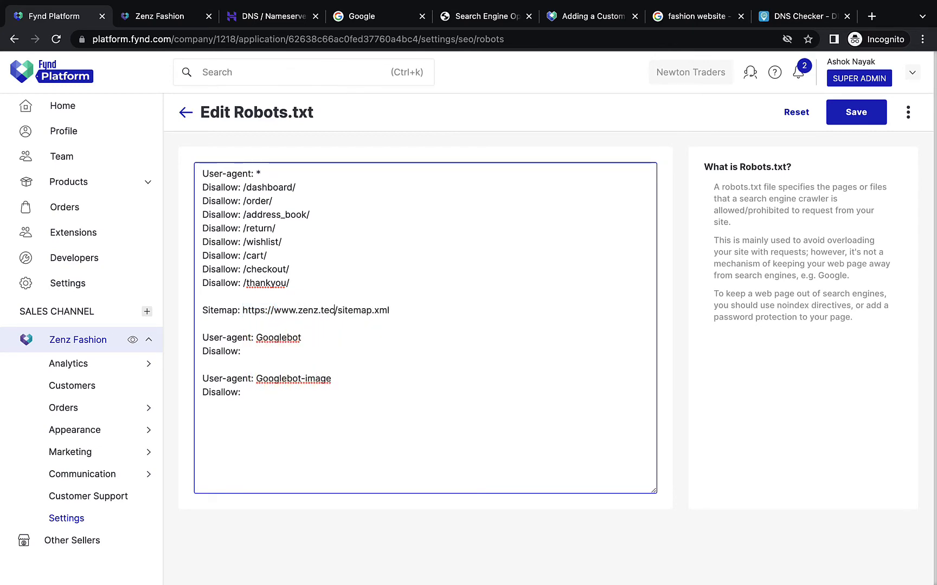
click(405, 314)
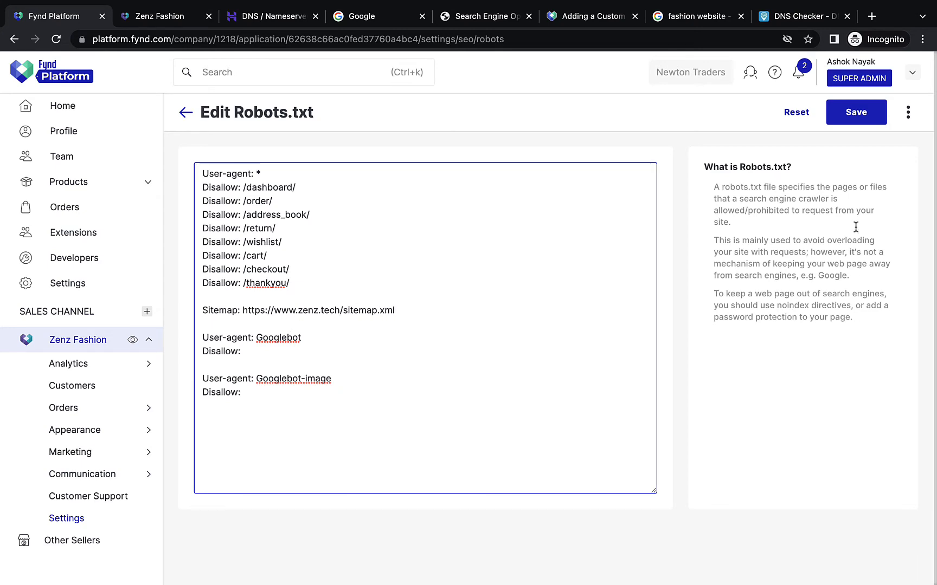
Save the robots.txt changes and enable sitemaps in the store's SEO settings
click(854, 120)
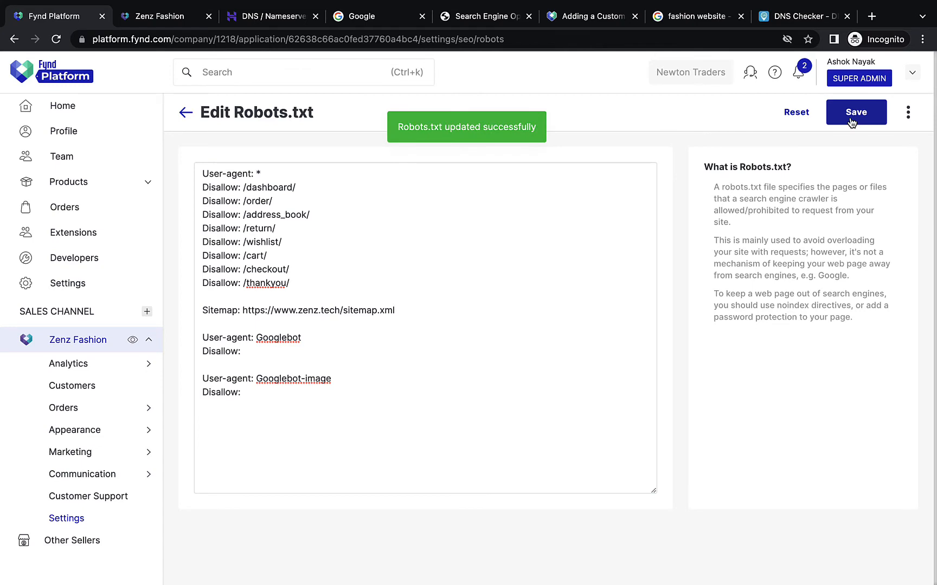
click(186, 115)
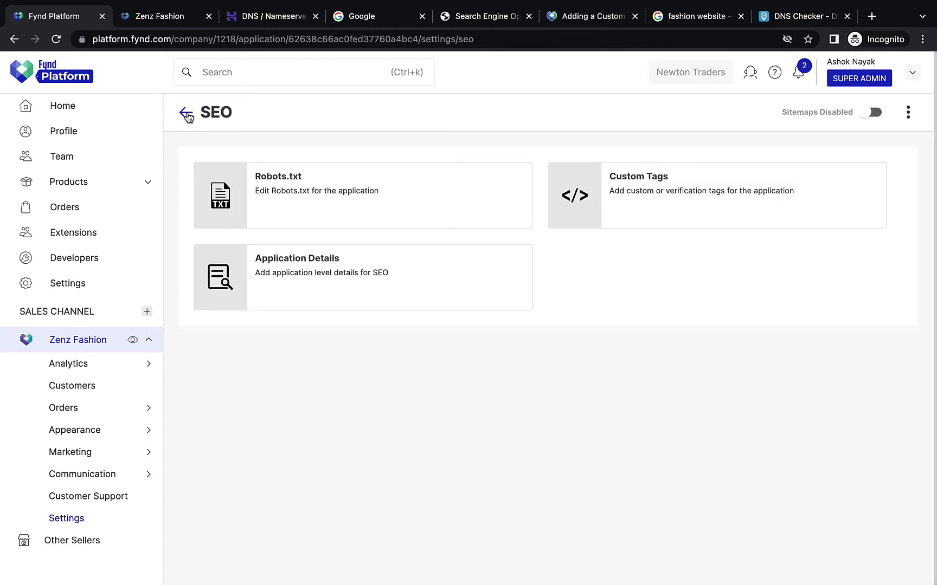
click(875, 112)
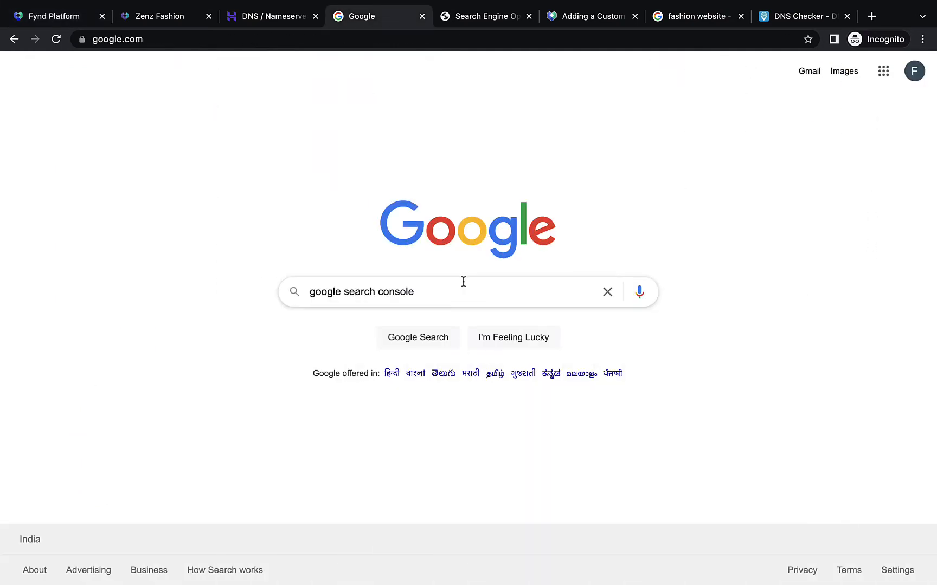
Search Google for "google search console", open Google Search Console Tools and start its setup
click(434, 341)
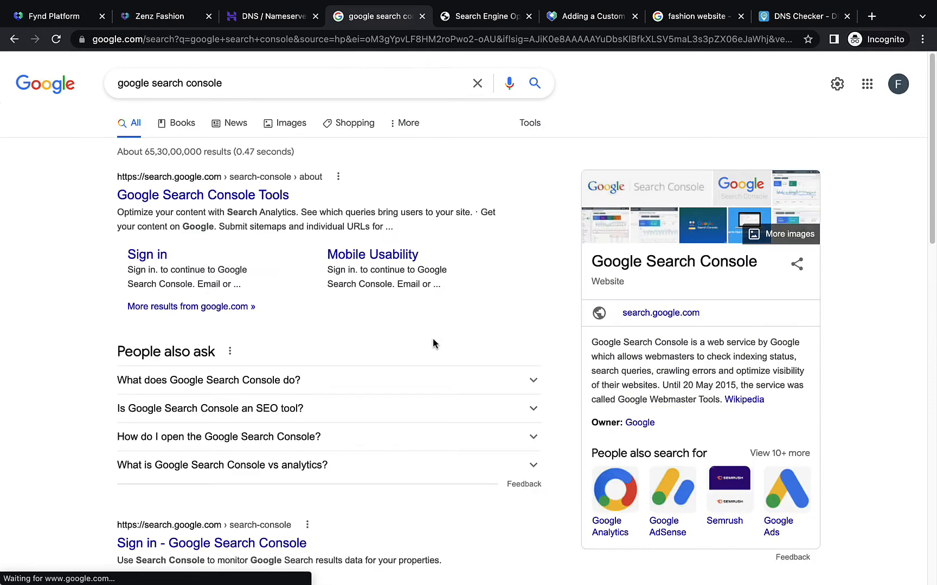
click(176, 198)
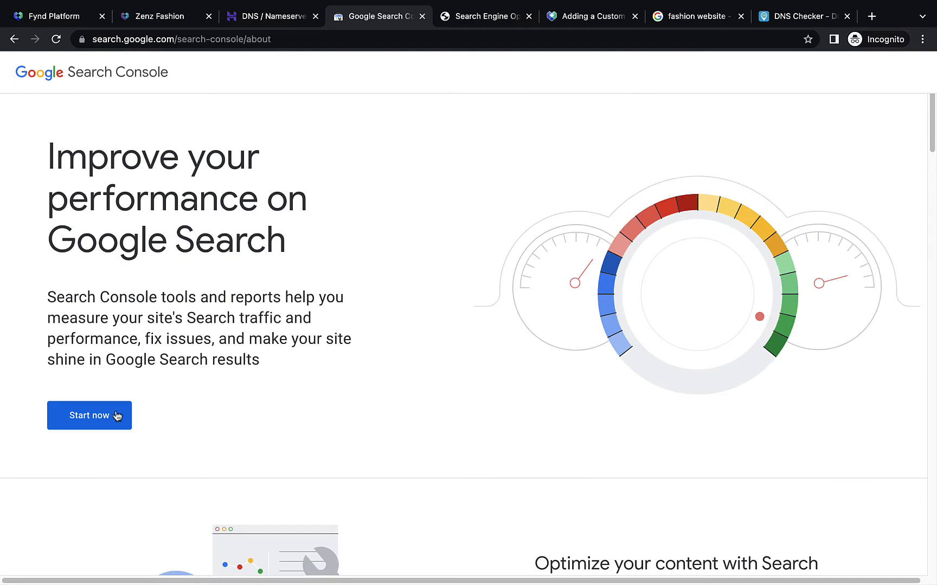
click(116, 415)
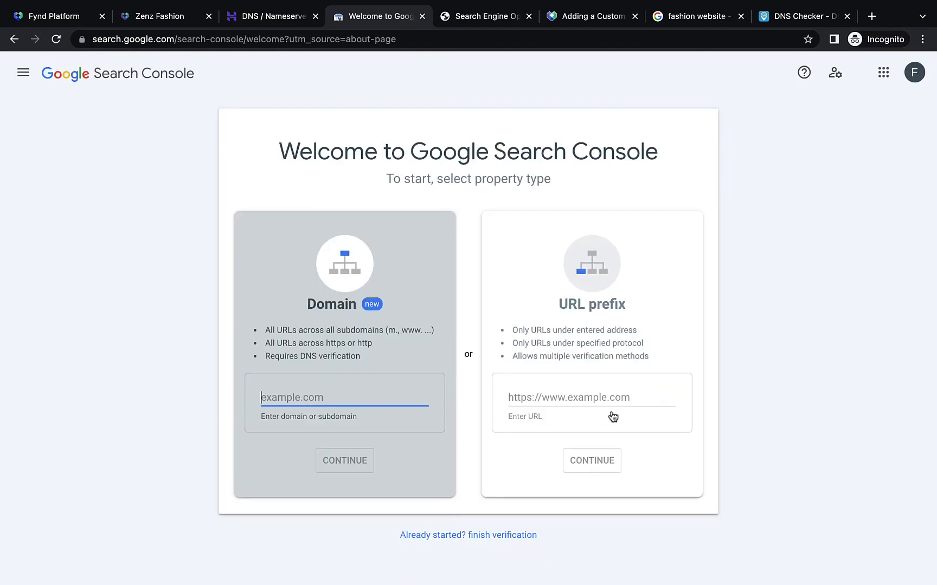
text(http)
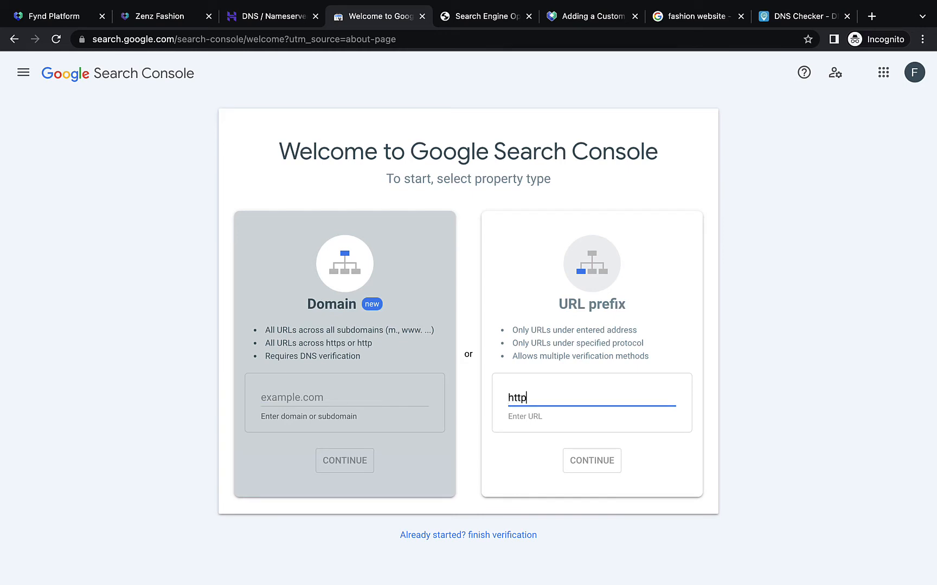
text(s://www.z)
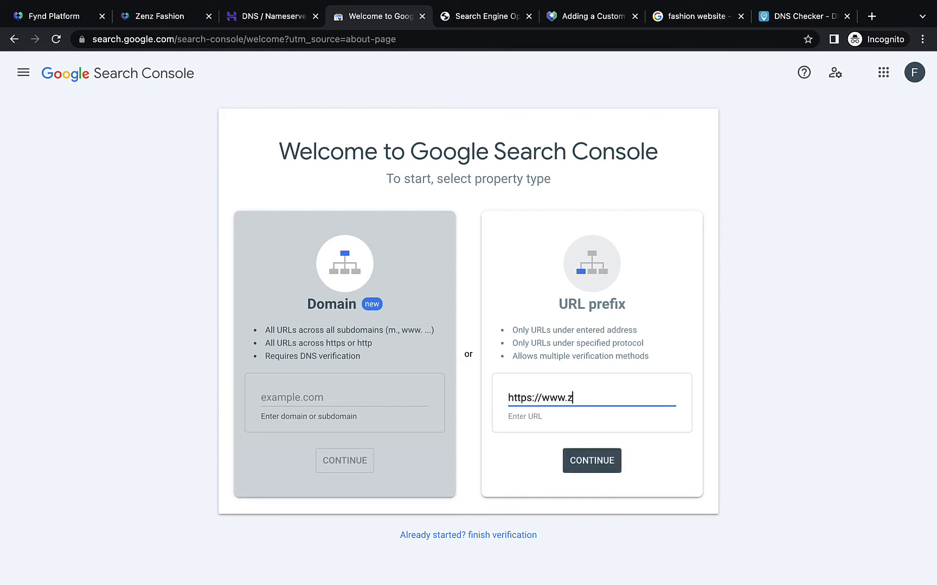
text(enz.tech)
click(608, 465)
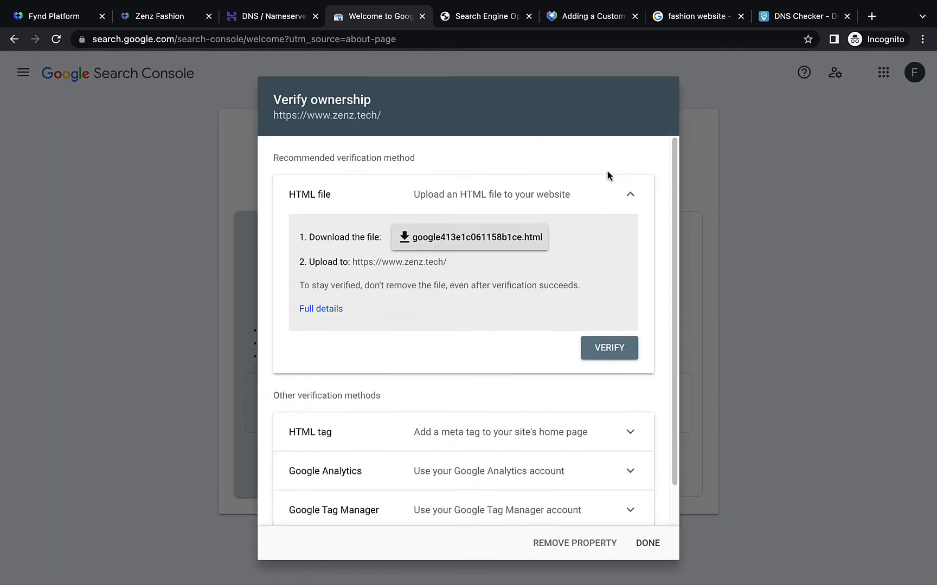
Expand the HTML tag verification method and copy its google-site-verification meta tag
scroll(676, 172, down, 1)
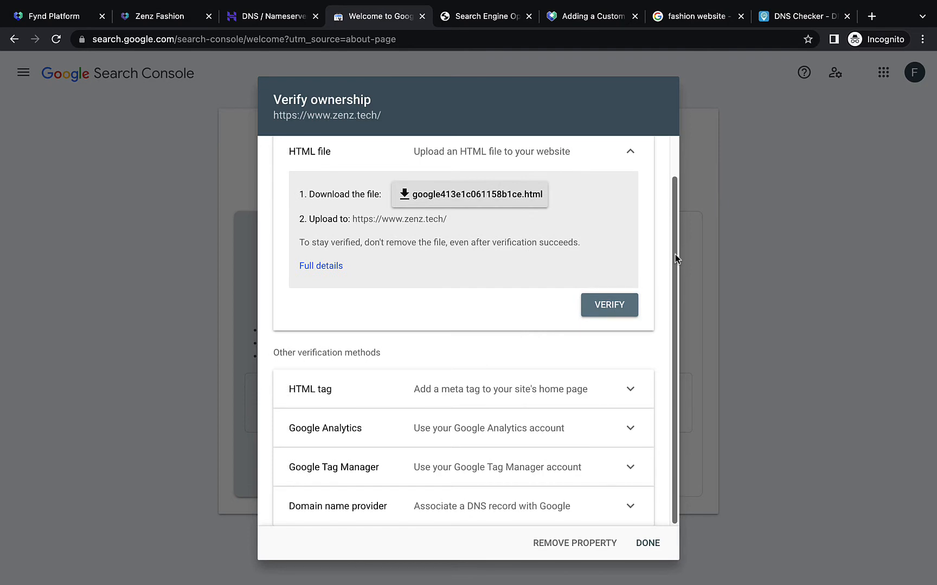
click(632, 389)
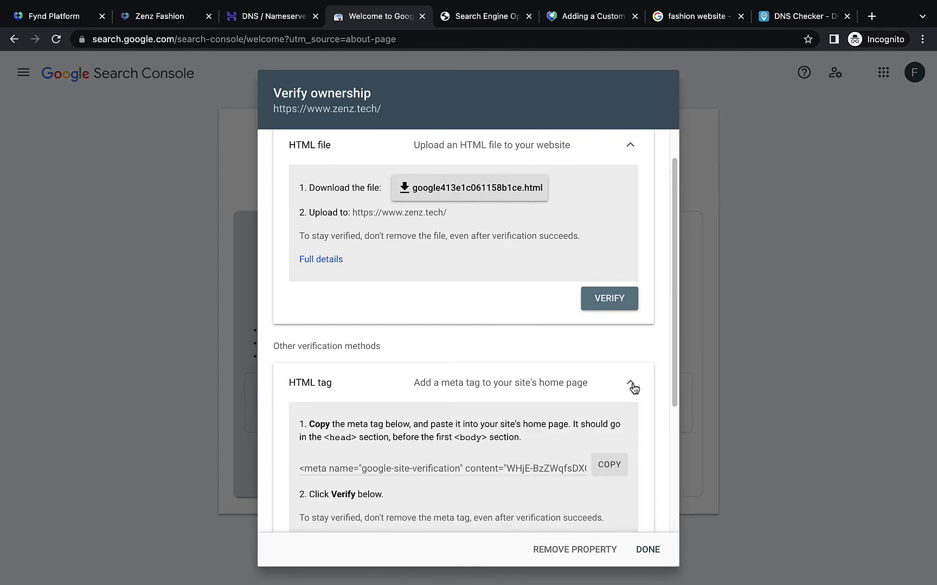
drag(673, 373, 676, 443)
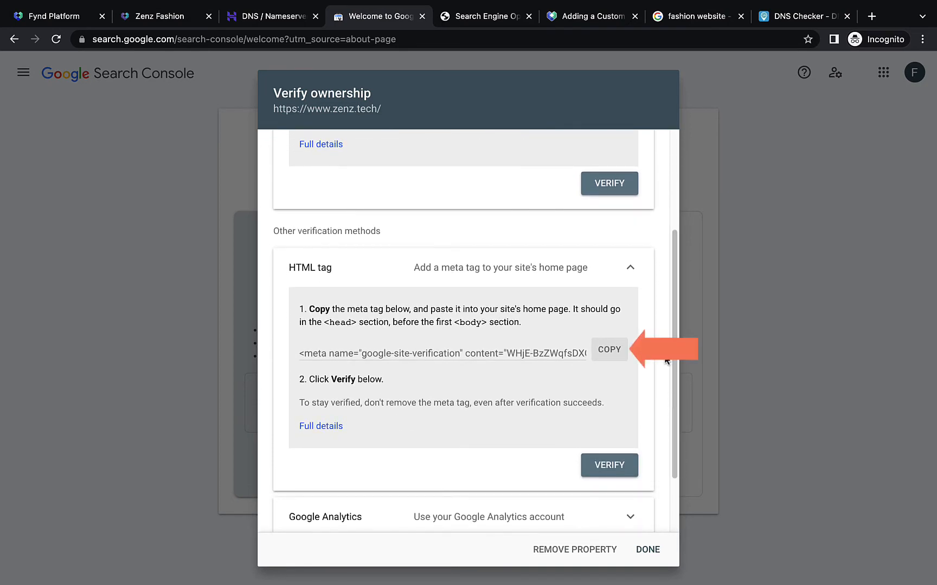
click(616, 351)
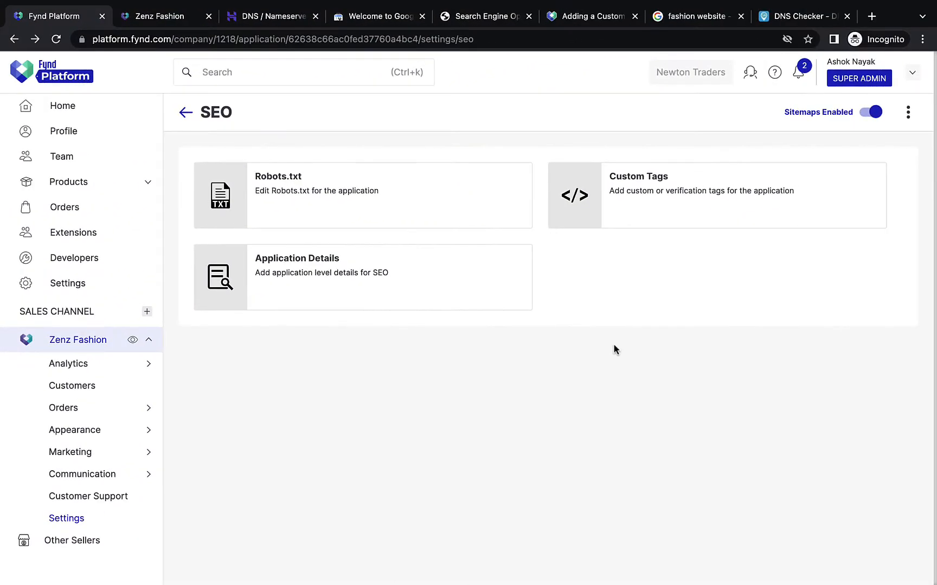
In the Fynd Platform SEO custom tags, add a meta tag named Google Site Verification with the copied verification tag as its content
click(612, 214)
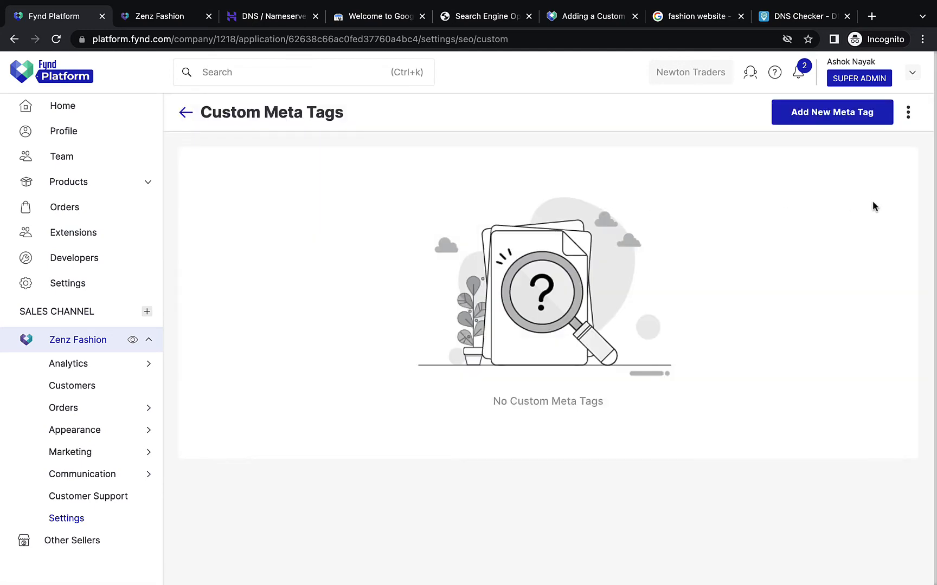
click(862, 120)
click(603, 206)
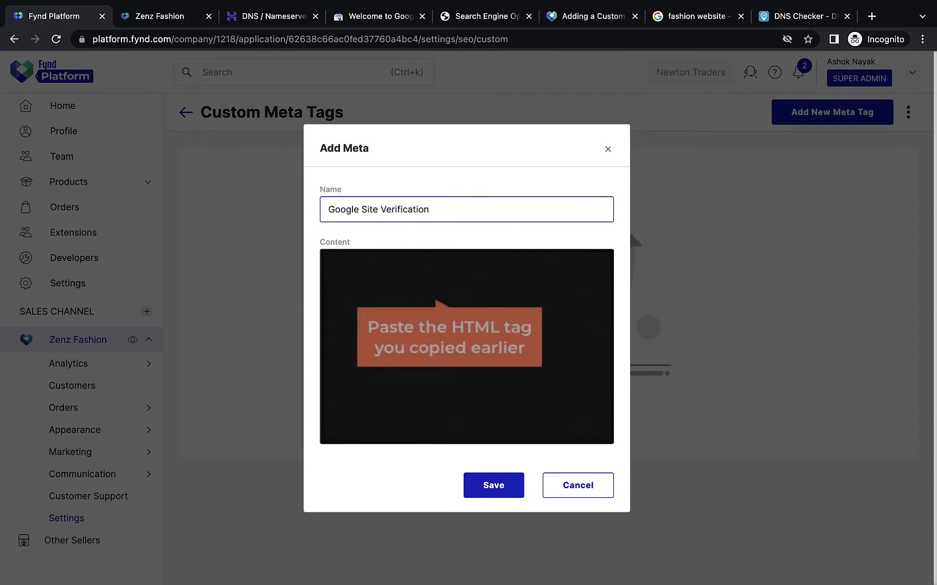
click(595, 266)
key(ctrl+v)
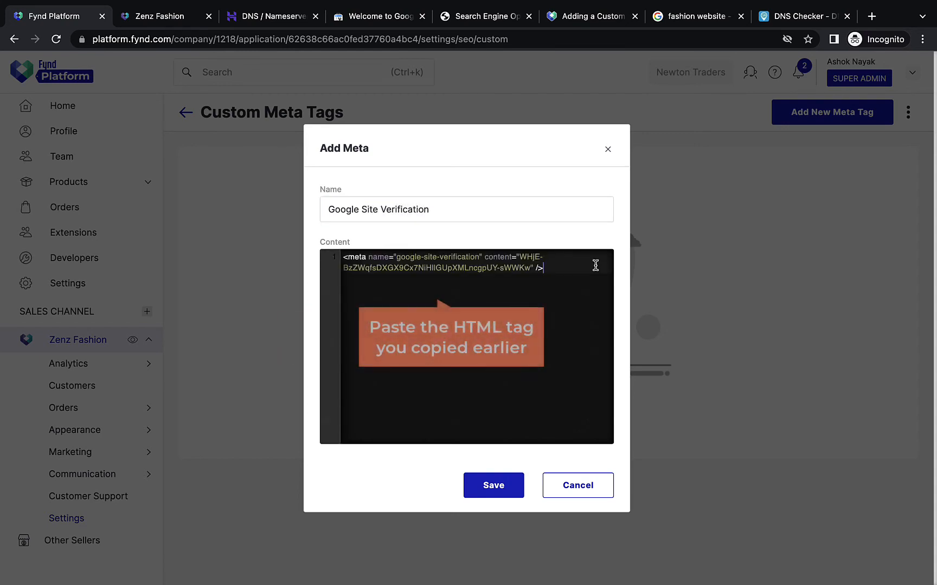
Save the new meta tag and verify ownership of the site in Google Search Console through the HTML tag method
click(491, 487)
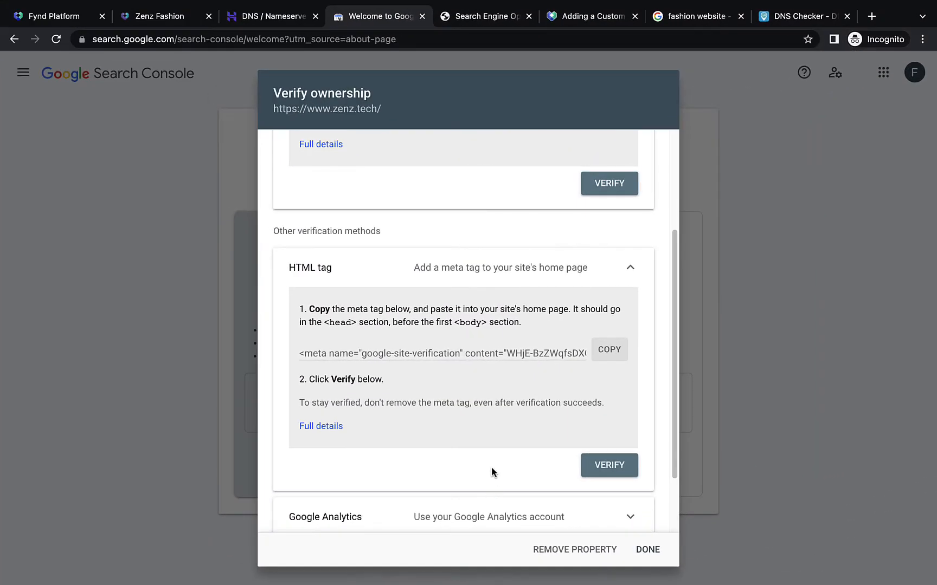
click(608, 466)
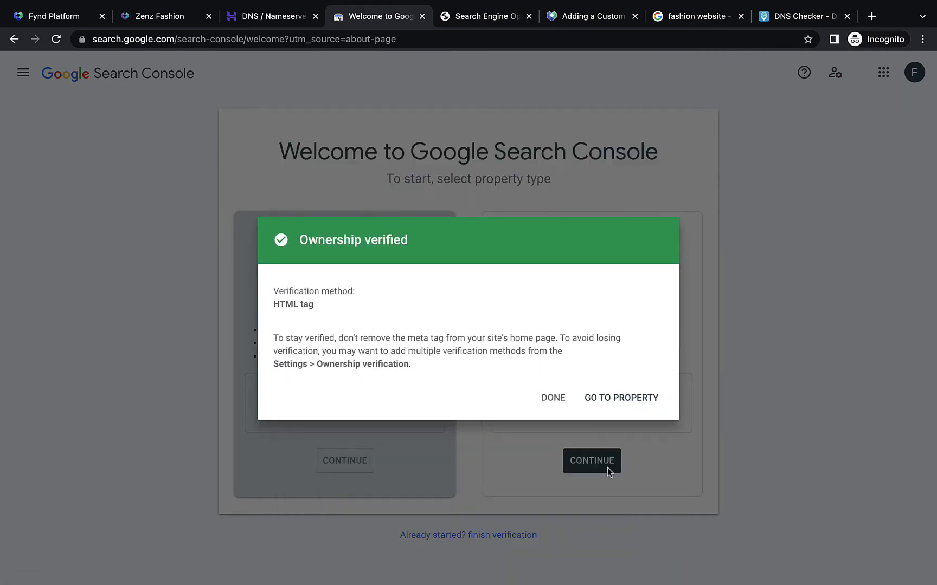
click(608, 400)
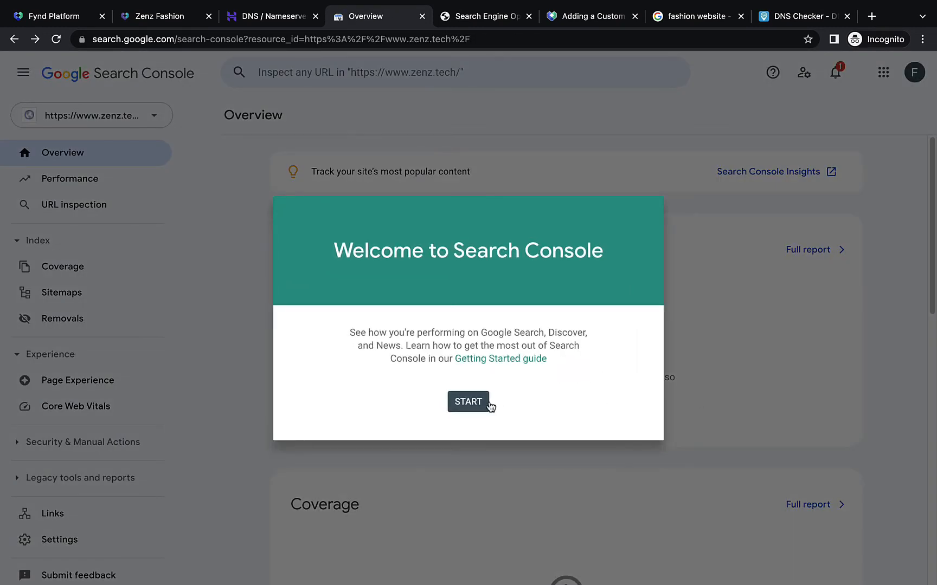
click(488, 404)
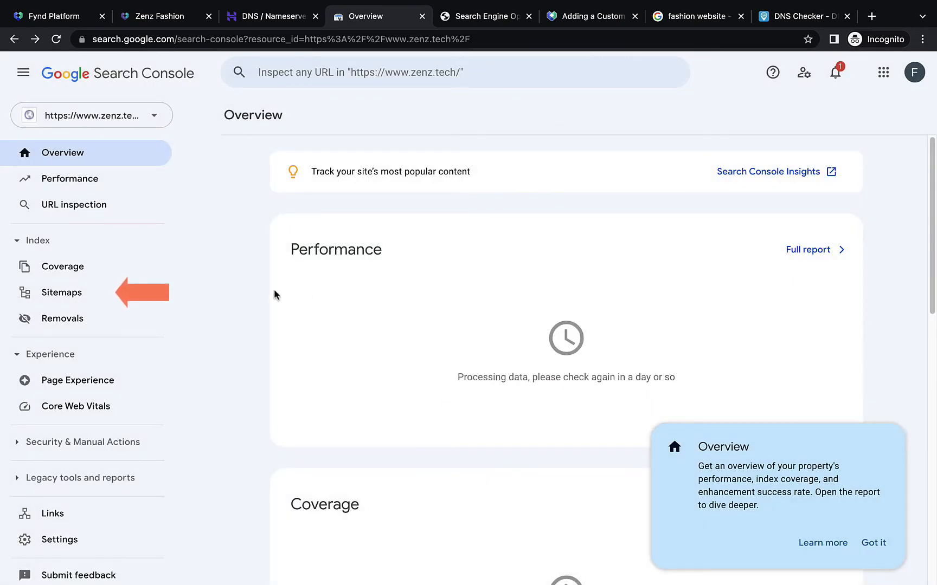
click(124, 292)
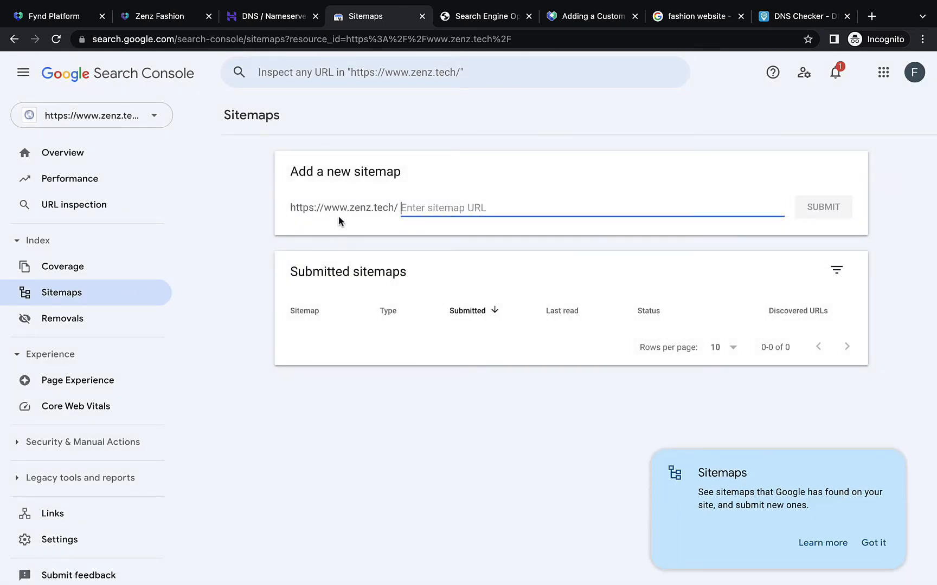
text(sitemap.xml)
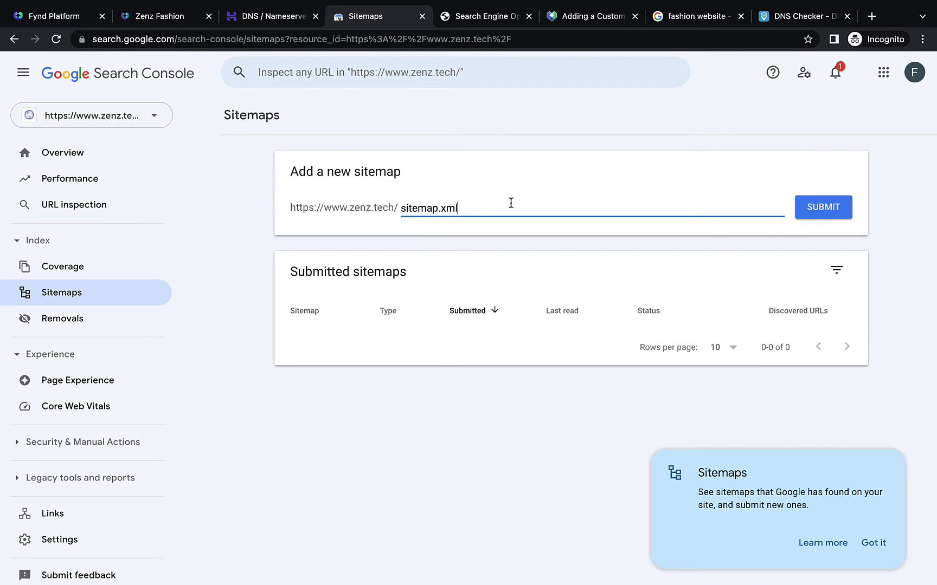
click(823, 210)
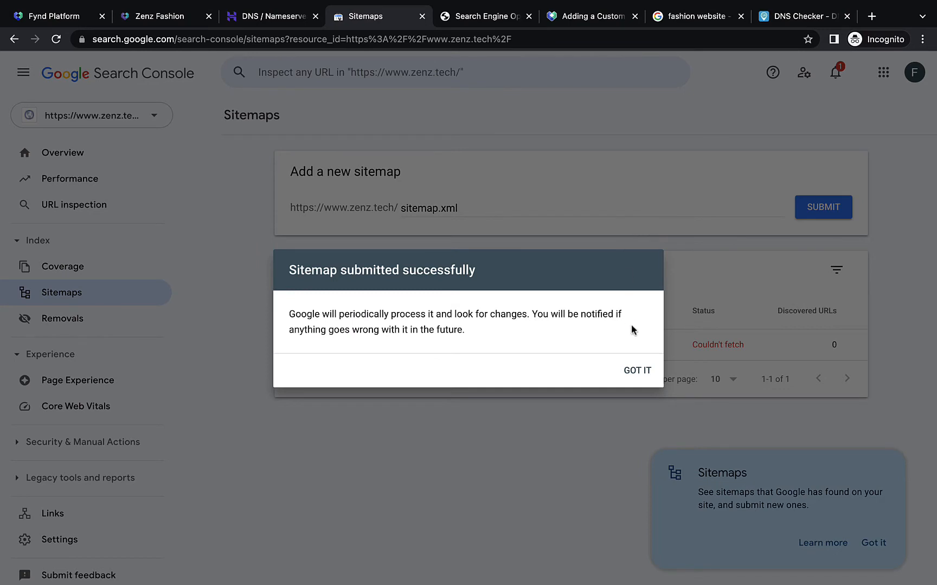
click(633, 371)
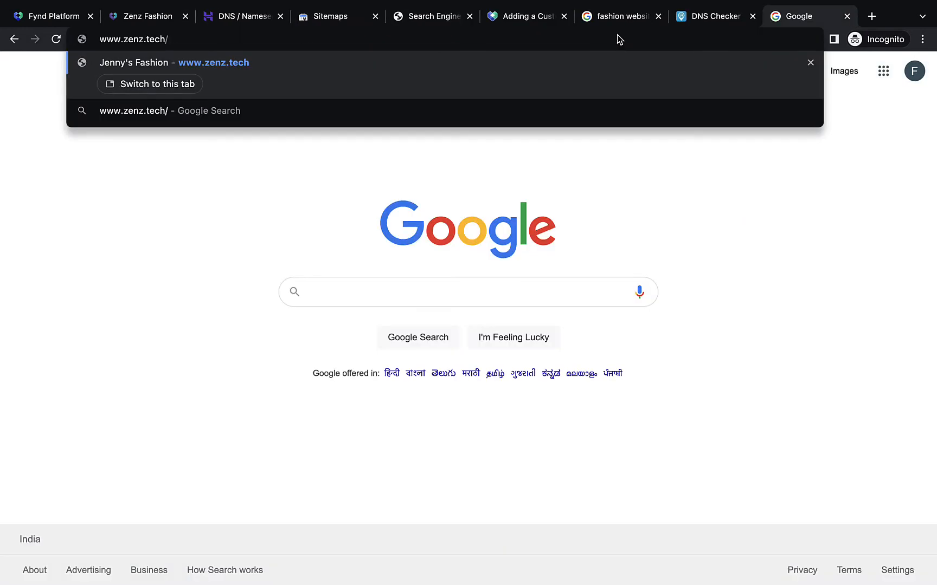
text(ro)
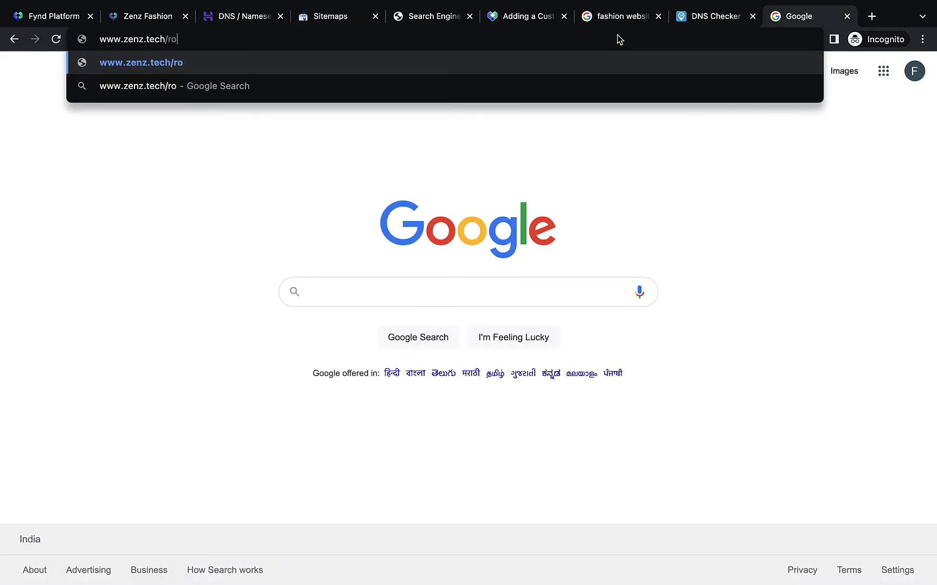
text(bots.txt)
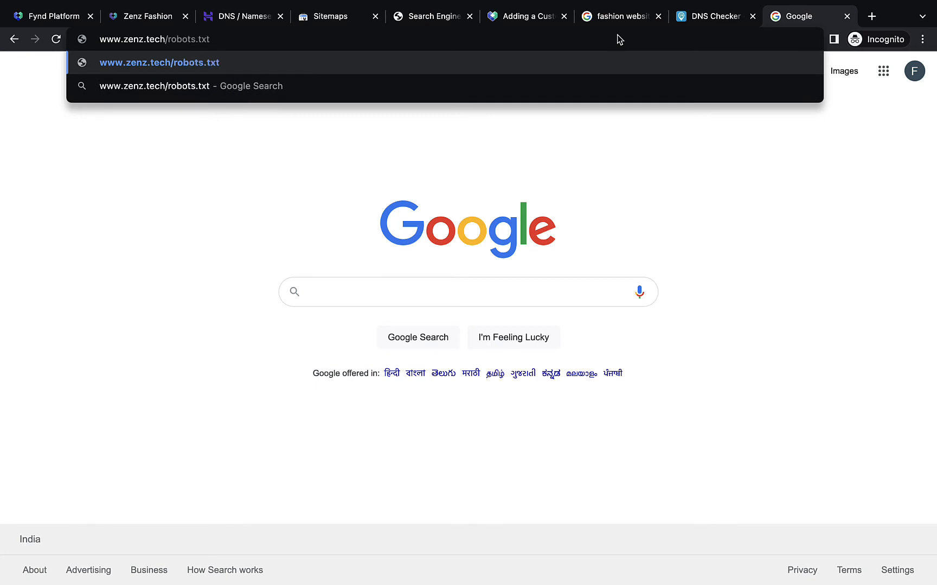
key(Return)
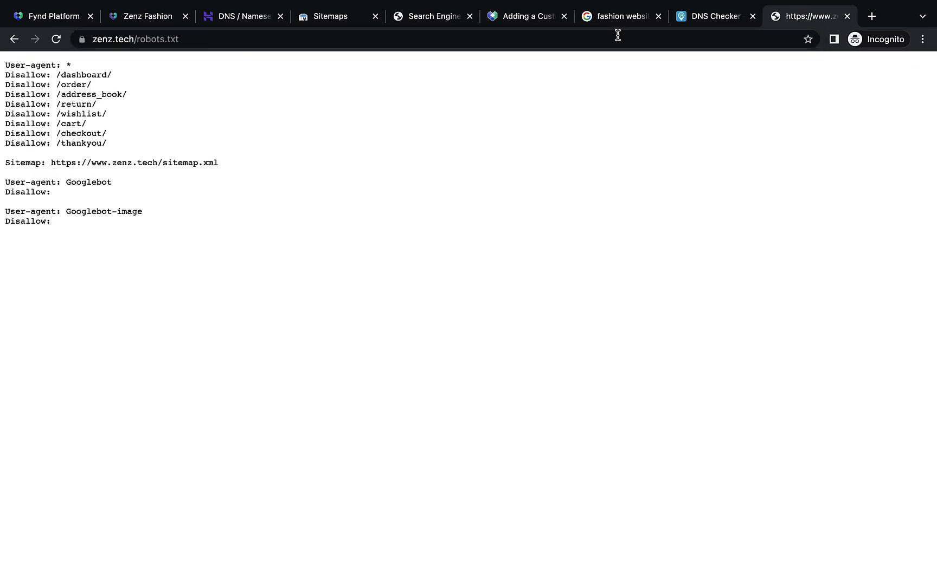
click(617, 35)
click(617, 35)
key(BackSpace)
key(BackSpace)
key(BackSpace)
key(BackSpace)
key(BackSpace)
key(BackSpace)
key(BackSpace)
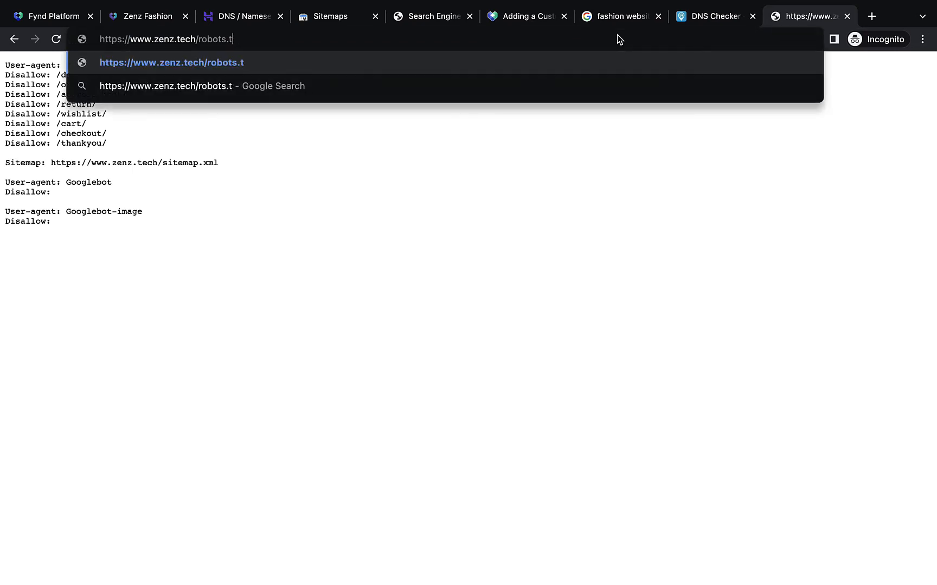
key(BackSpace)
key(BackSpace)
key(BackSpace)
text(sitemap.xm)
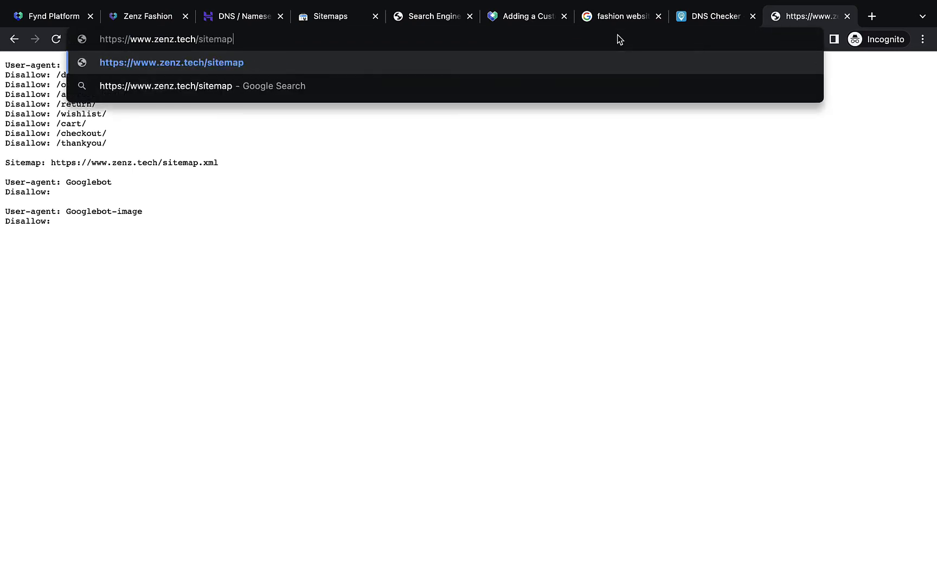
text(l)
key(Return)
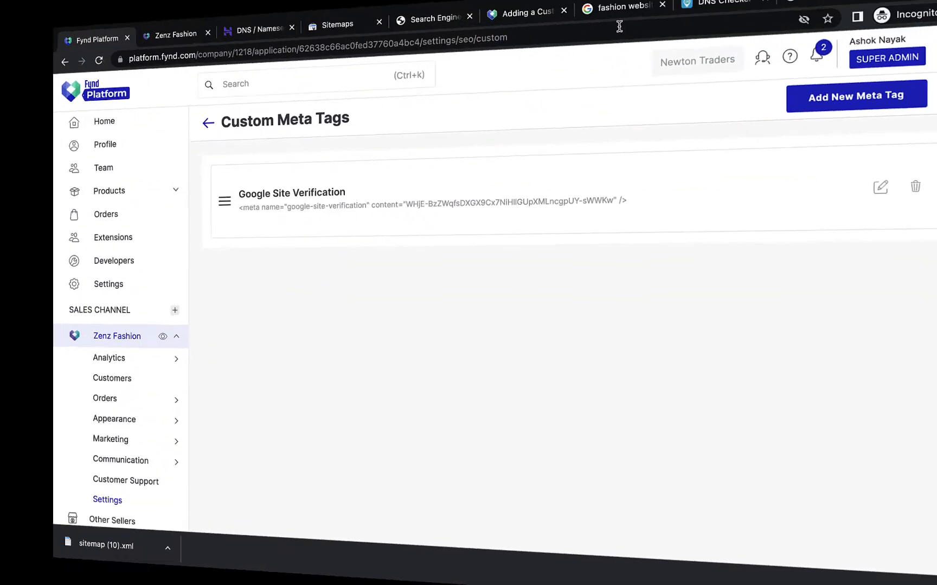
In the Fynd Platform SEO application details, set the title to "Zenz Fashion | Online Shopping for Men and Women | Sale Ends In 2 Days"
click(187, 116)
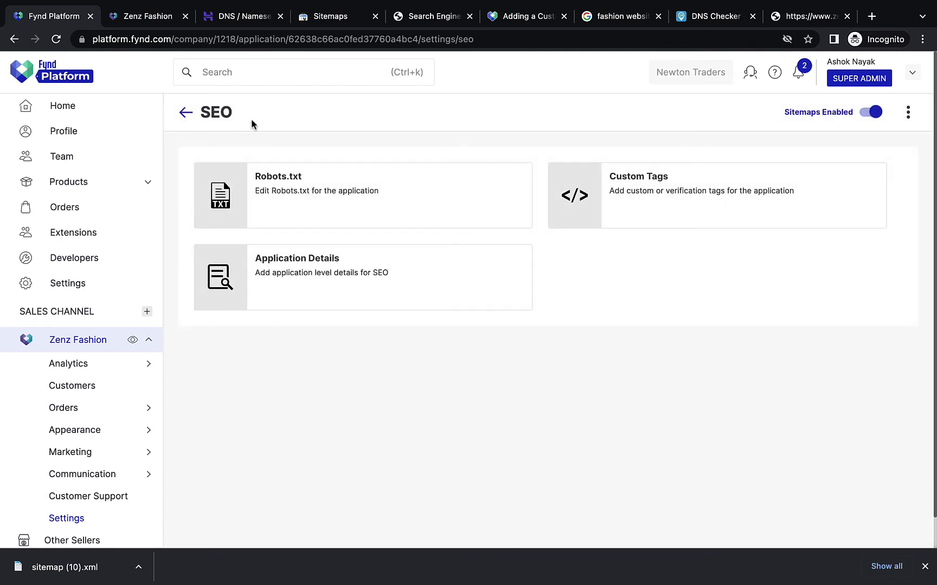
click(437, 283)
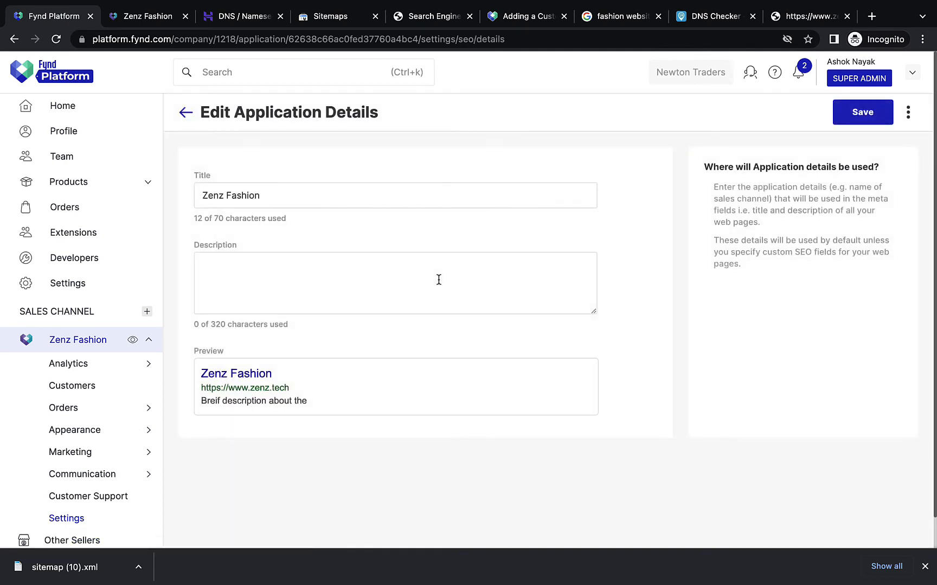
text(| Online Sho)
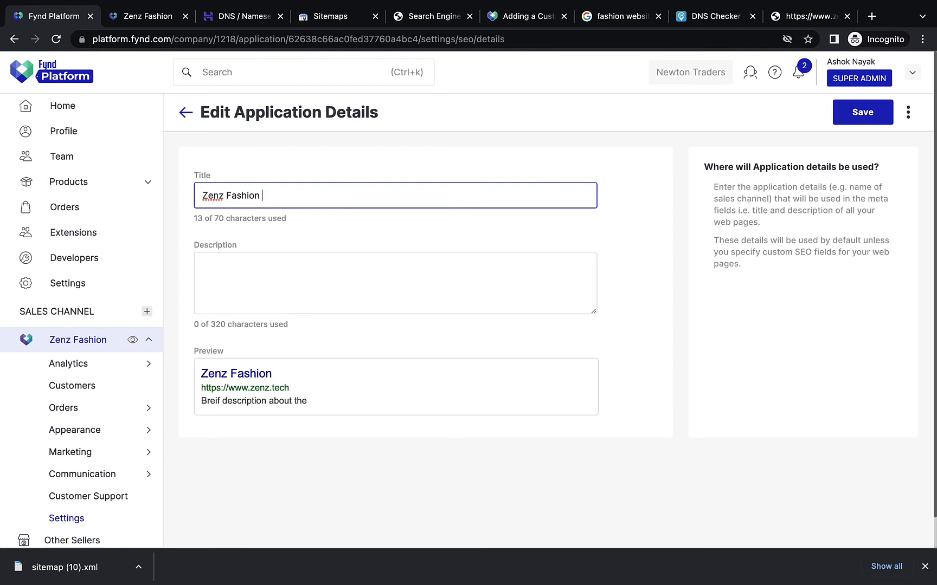
text(pping)
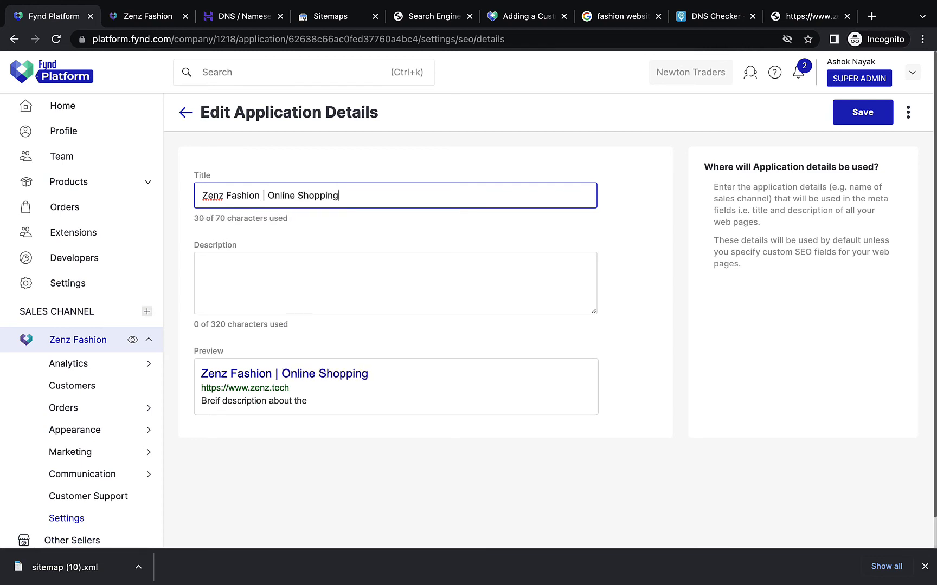
text( for Men and Women)
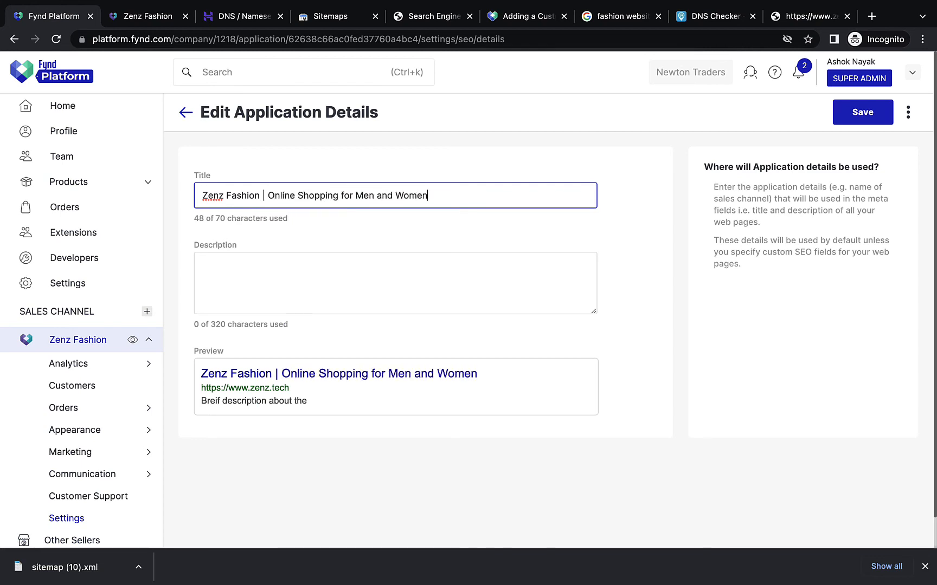
text( | Sale Ends In 2 Days)
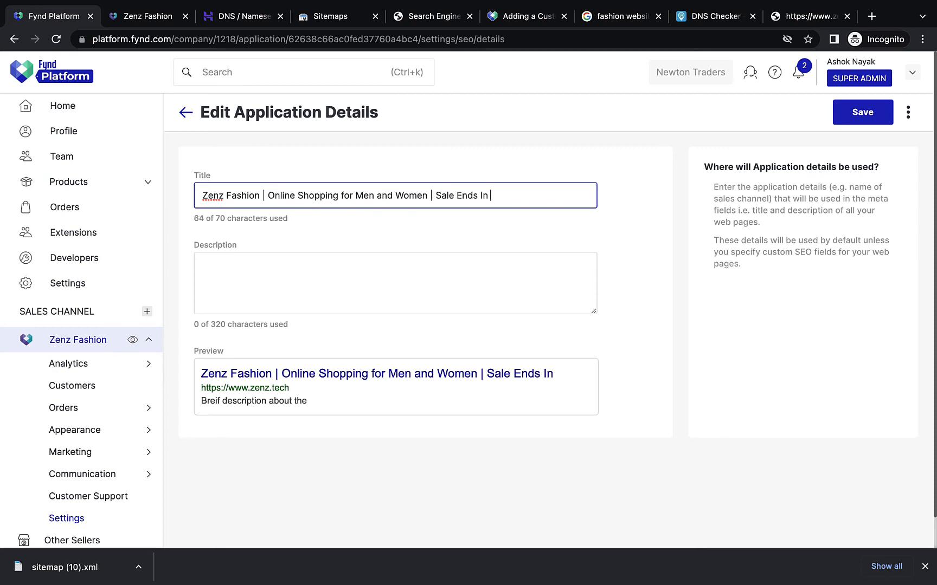
click(499, 224)
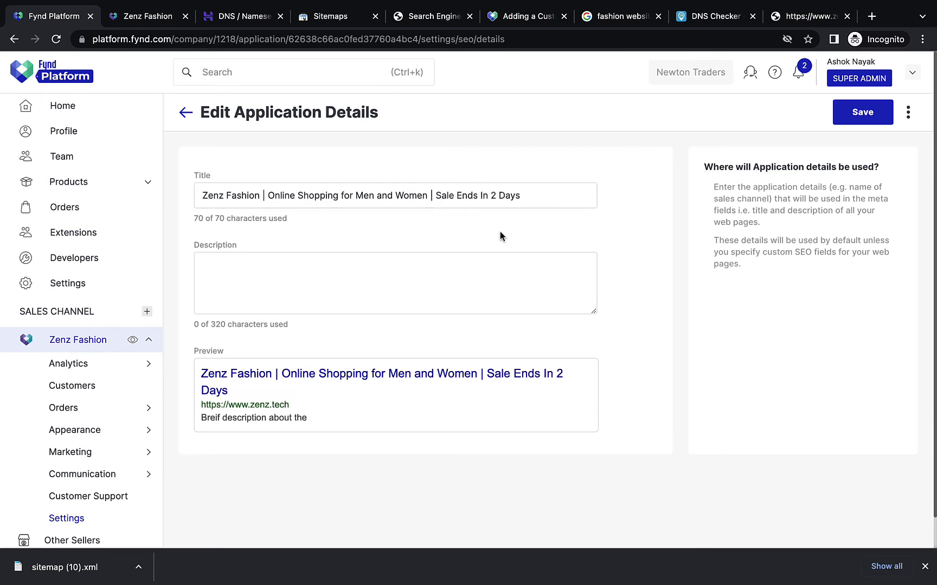
Save the SEO description "Online shopping like never before! Get the latest trends ruling the charts in India. With the most fashionable range of apparels, accessories, and more"
click(439, 270)
text(Online shopping like never before! Get the latest trends ruling the charts in India. With the most fashionable range of apparels, accessories, and more)
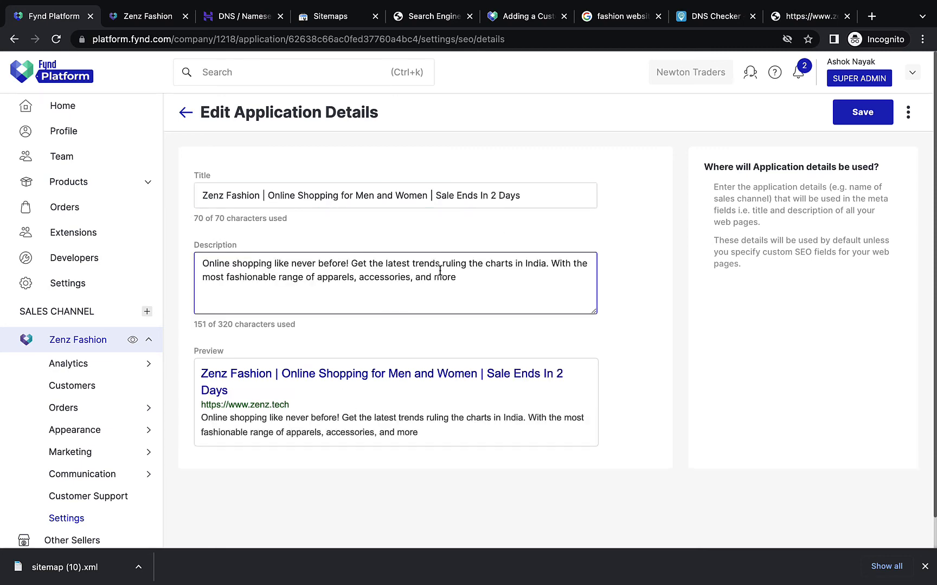
click(434, 323)
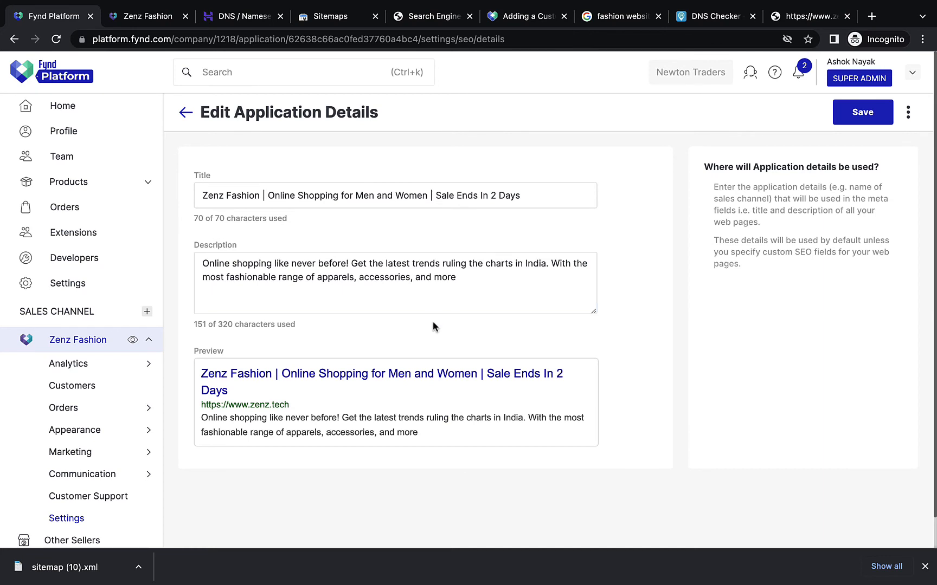
double_click(256, 266)
double_click(256, 277)
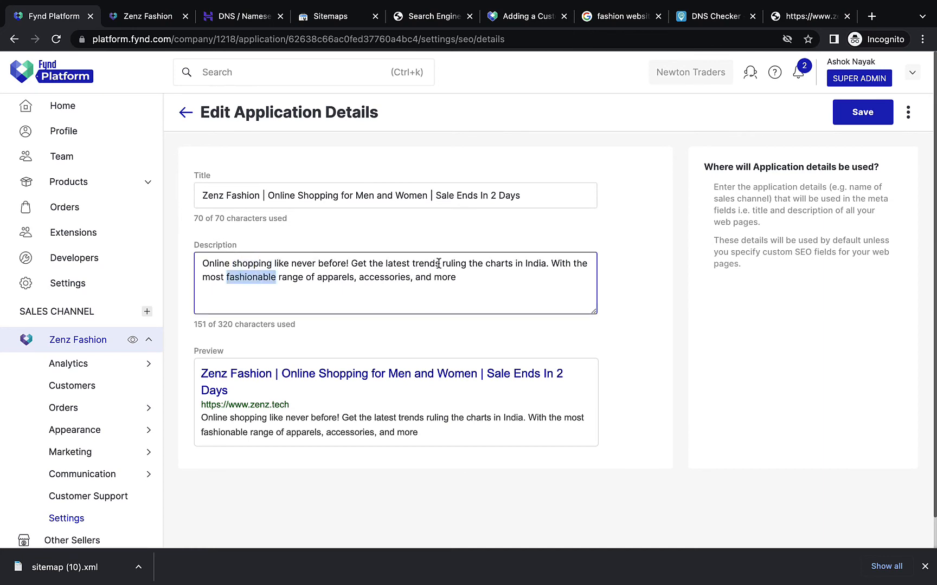
double_click(429, 264)
double_click(394, 277)
click(405, 295)
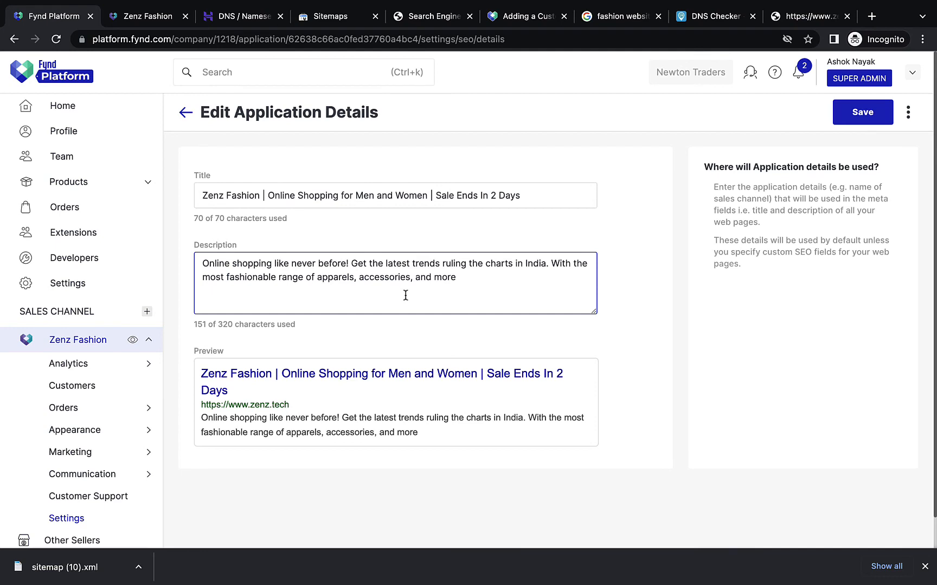
click(863, 125)
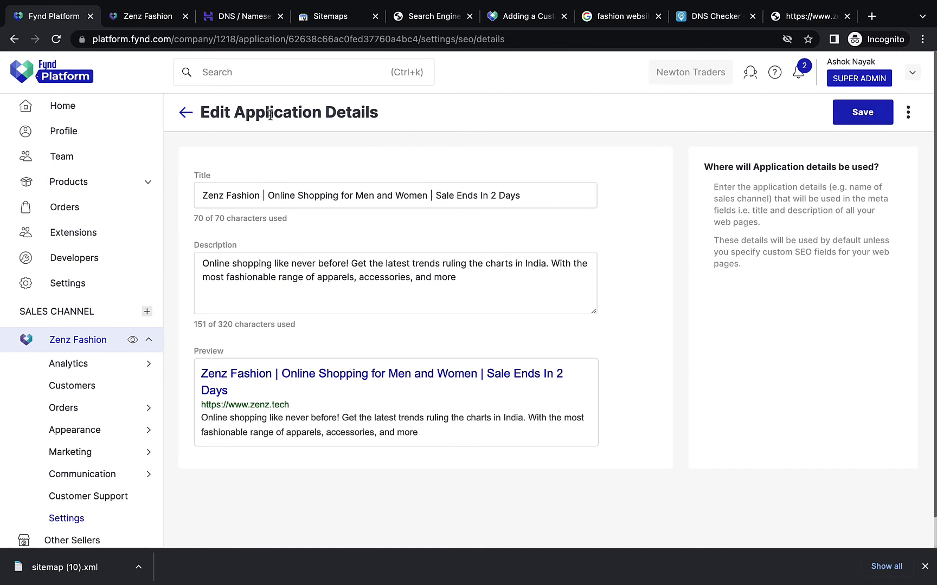
Open the form for a new Zenz Fashion collection and view its website SEO section
click(186, 112)
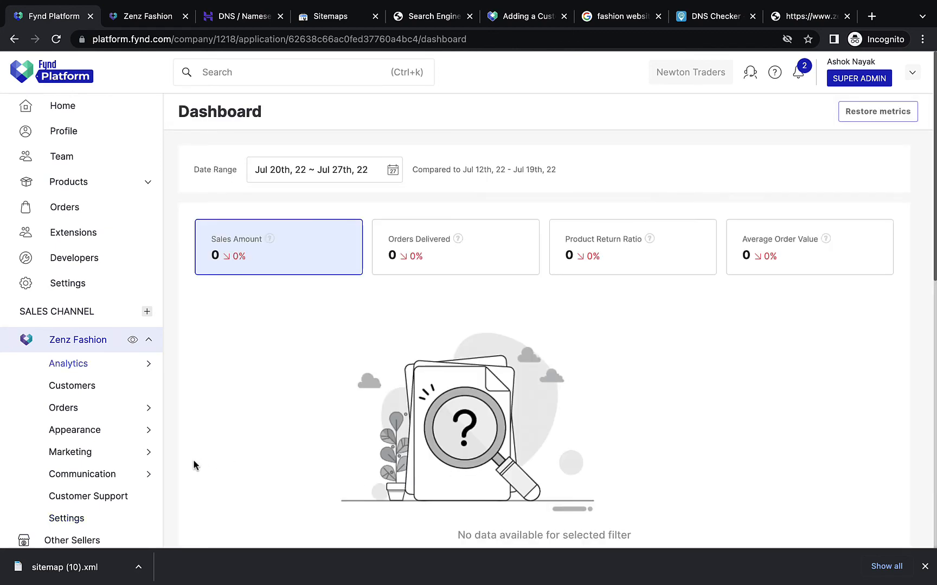
mouse_move(154, 459)
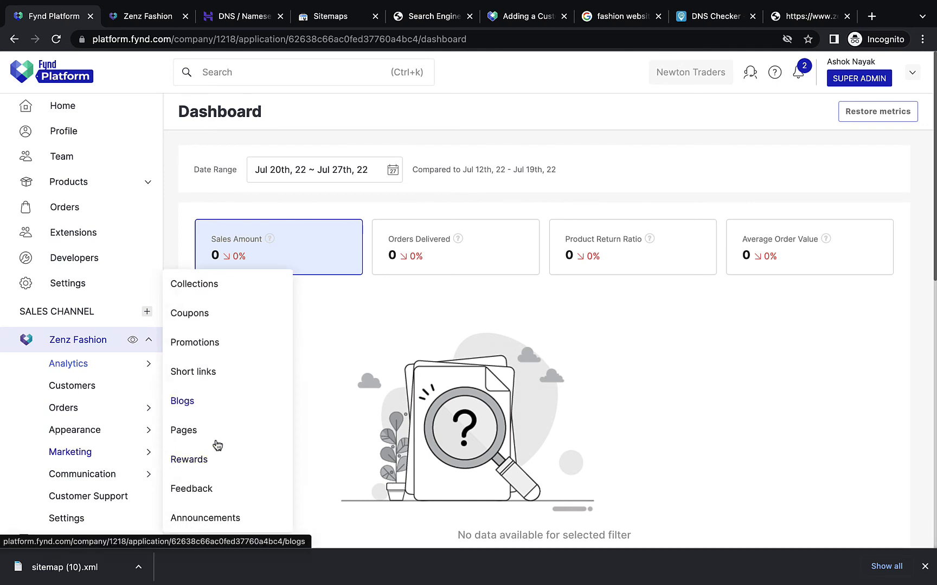
click(194, 284)
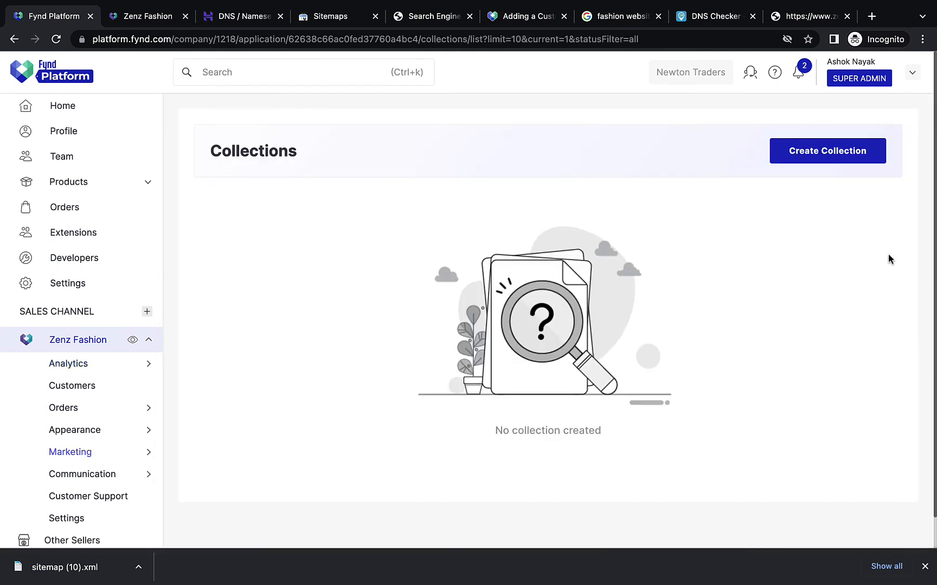
click(859, 156)
drag(933, 194, 934, 520)
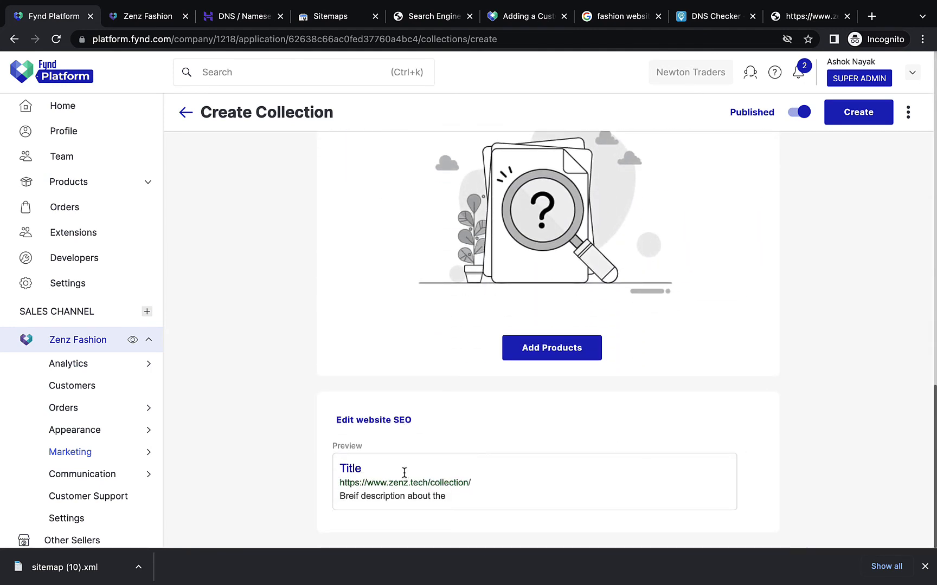
Open the form for a new Zenz Fashion blog and view its website SEO section
click(152, 455)
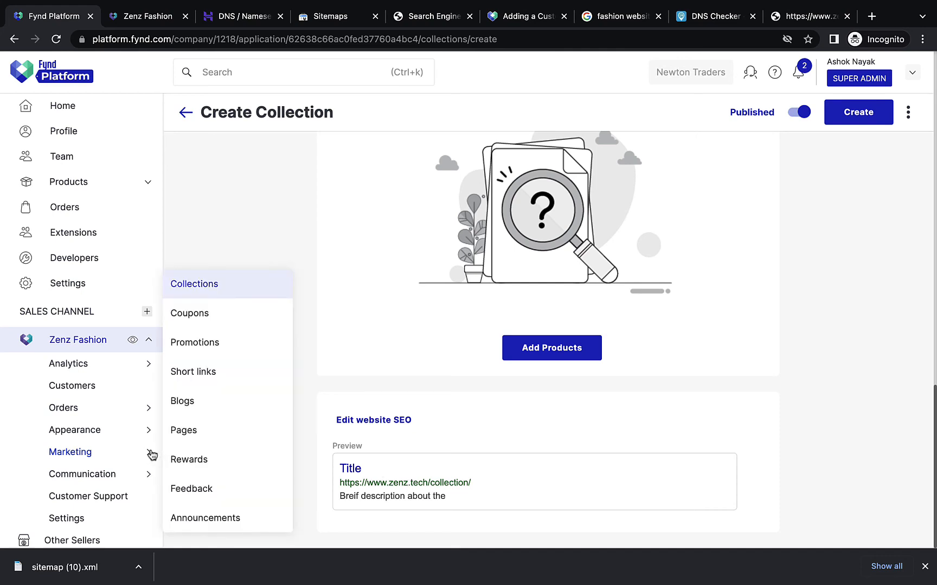
click(194, 404)
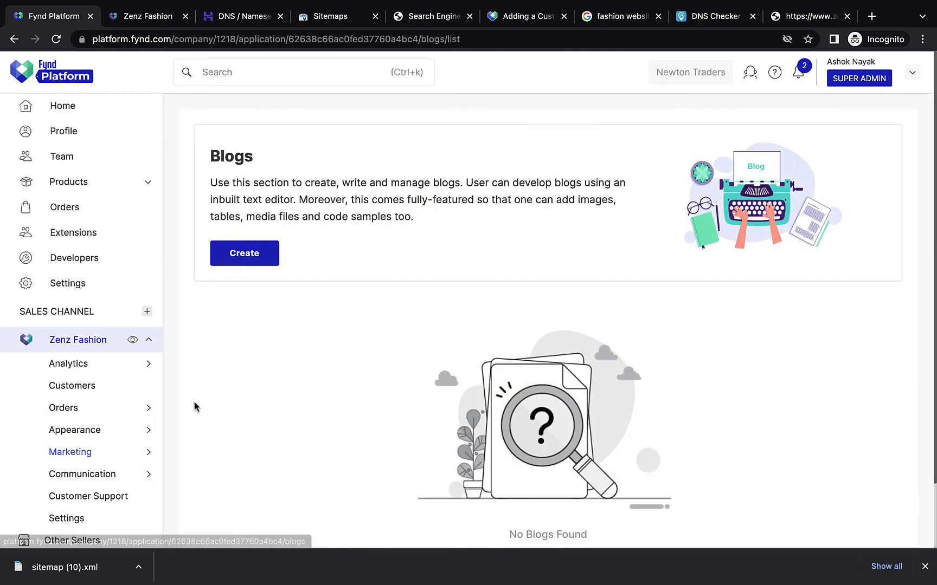
click(234, 264)
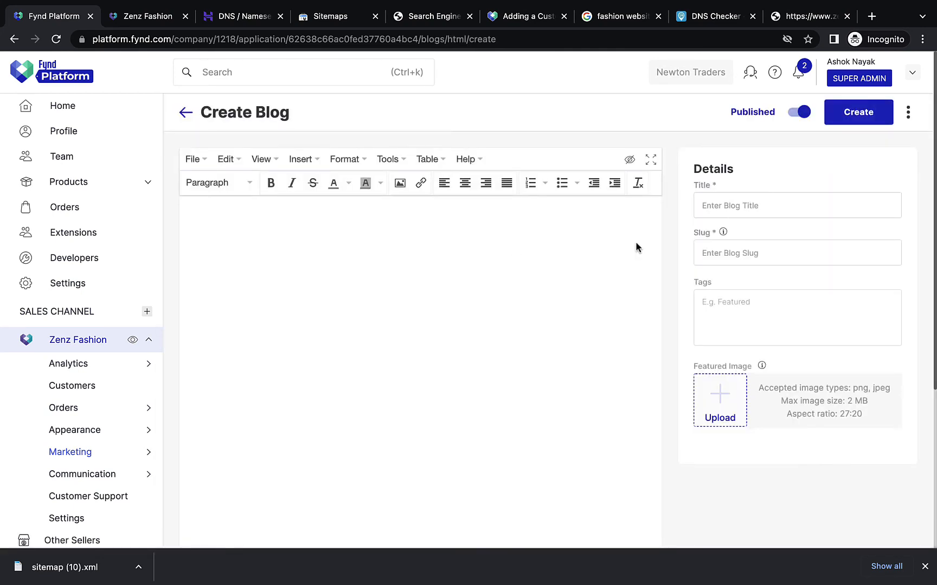
drag(934, 233, 933, 469)
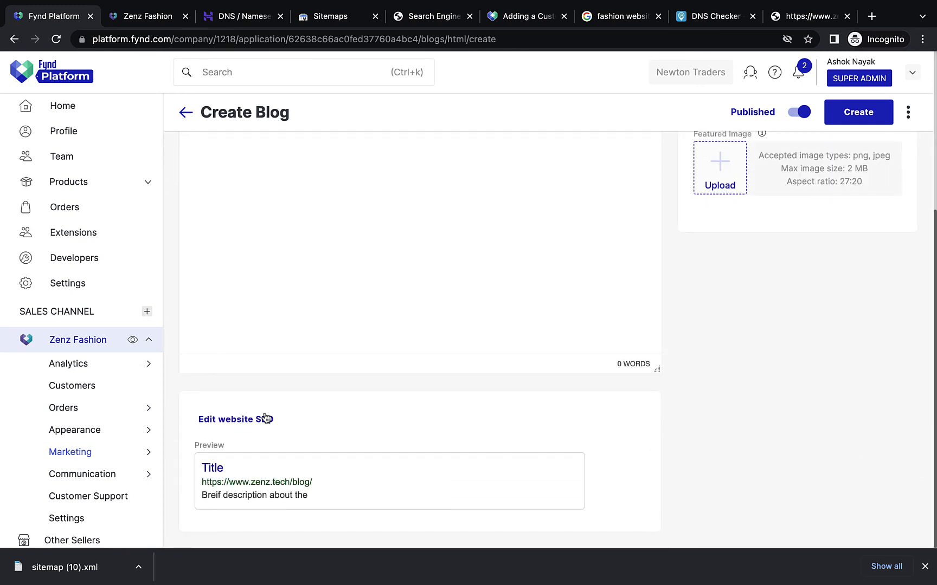
Open the form for a new Zenz Fashion custom page and view its website SEO section
mouse_move(154, 455)
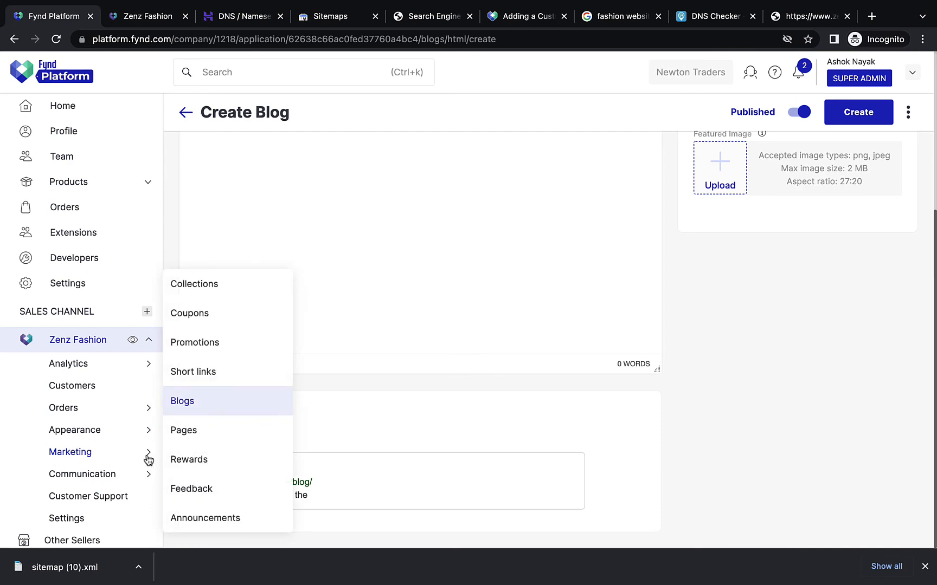
click(199, 432)
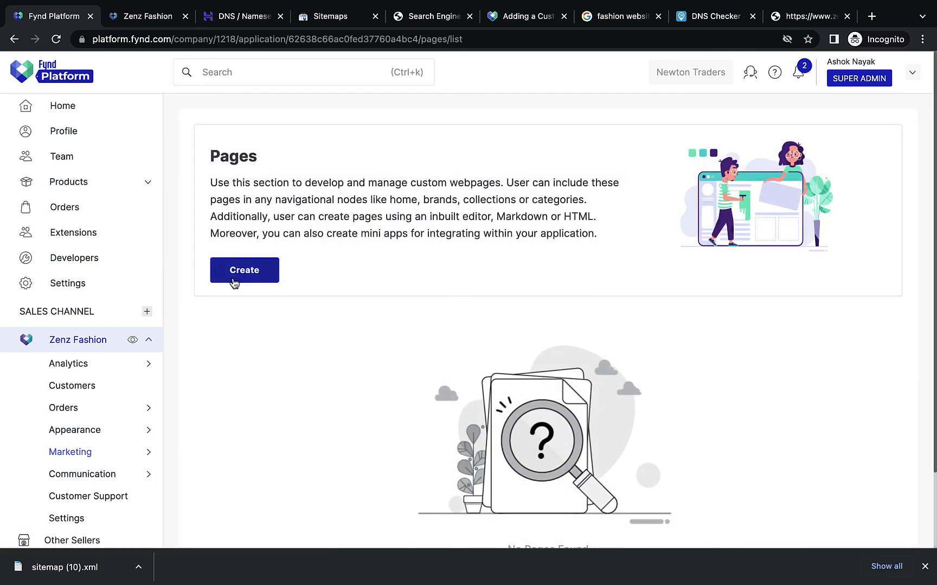
click(235, 279)
click(721, 480)
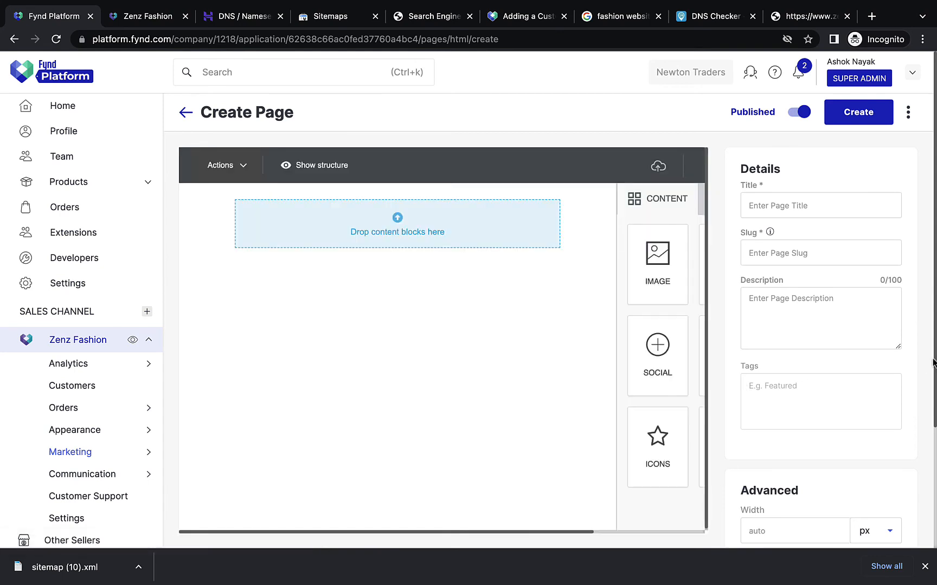
drag(934, 363, 934, 480)
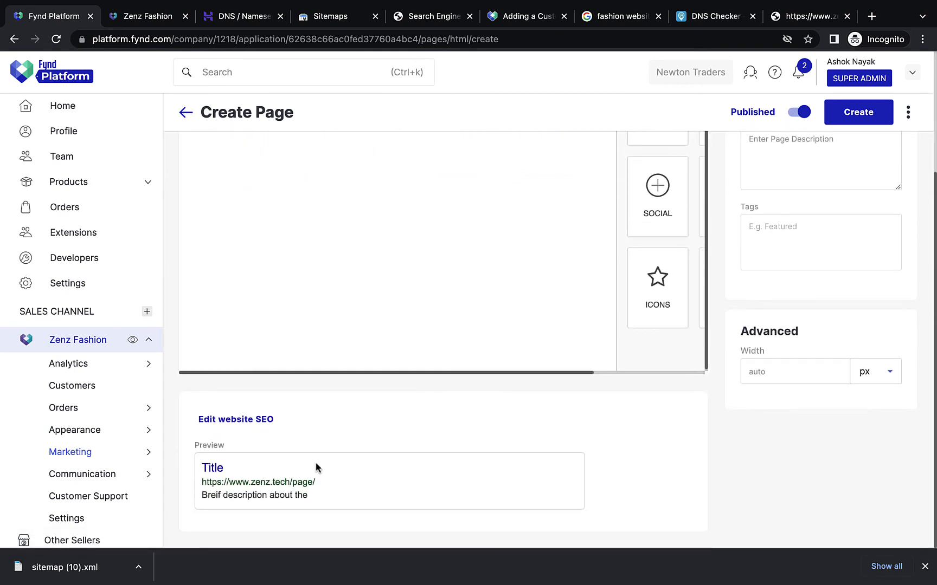
Open the Zenz Fashion store's current theme, Jumpstart, for editing
mouse_move(142, 435)
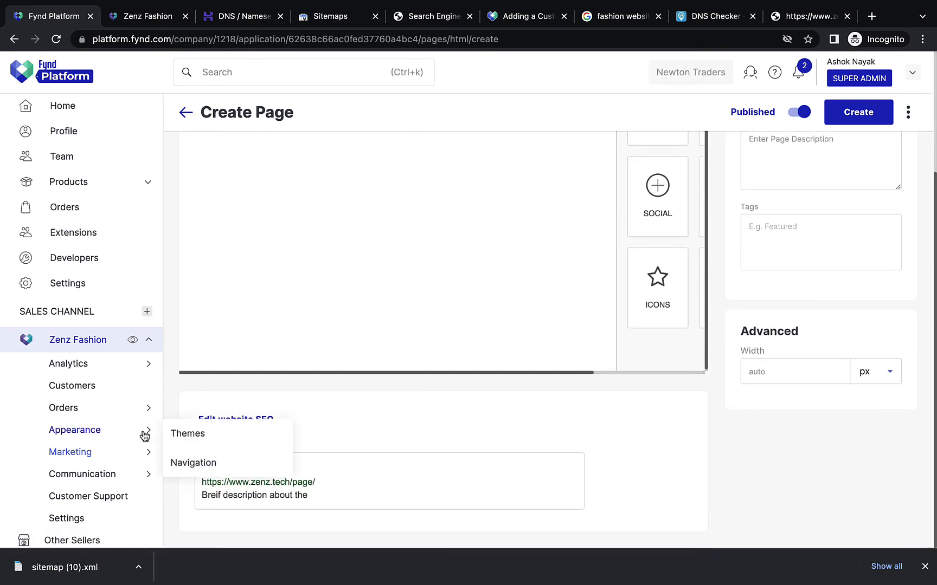
click(178, 434)
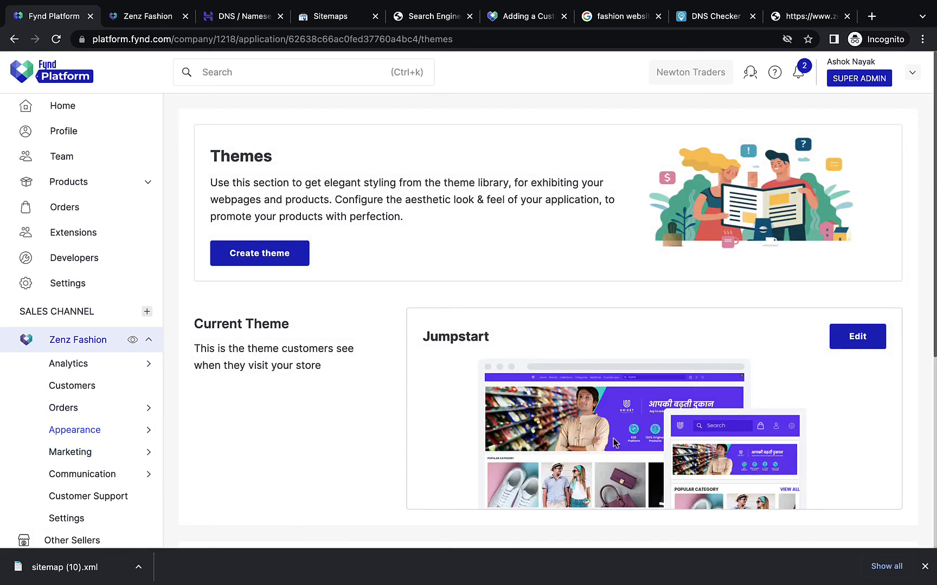
click(925, 567)
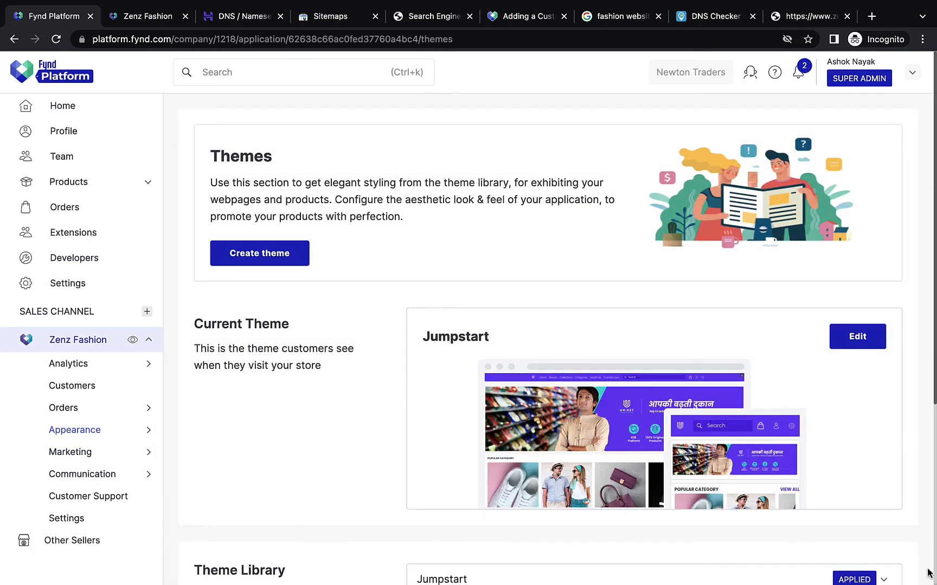
click(851, 352)
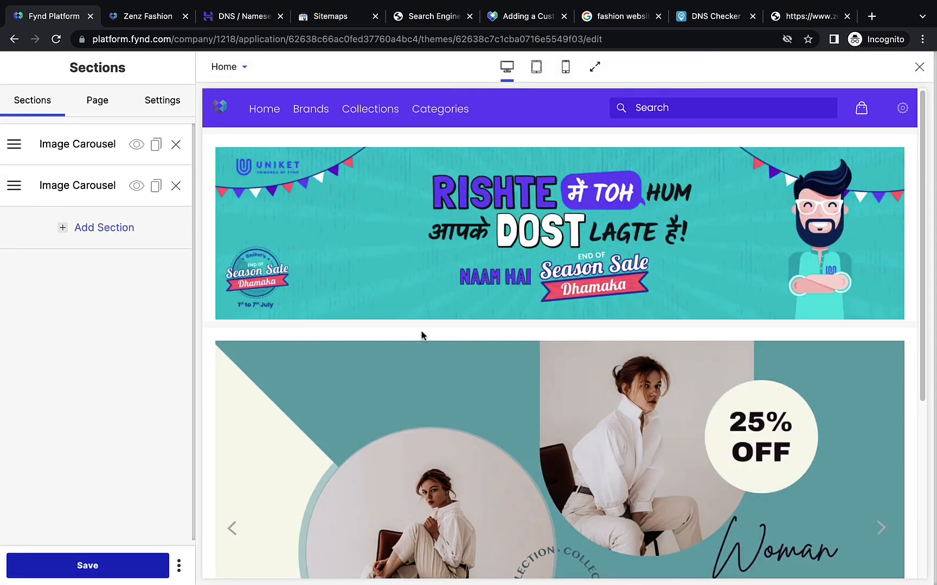
Switch the theme editor to the Brands system page and review its search engine title and description without saving
click(226, 66)
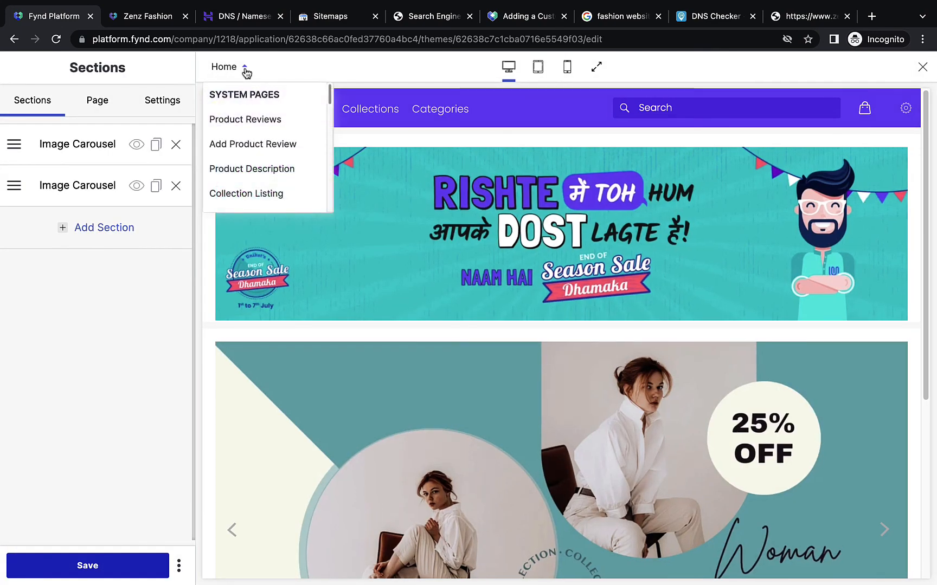
drag(329, 99, 332, 140)
scroll(332, 140, down, 3)
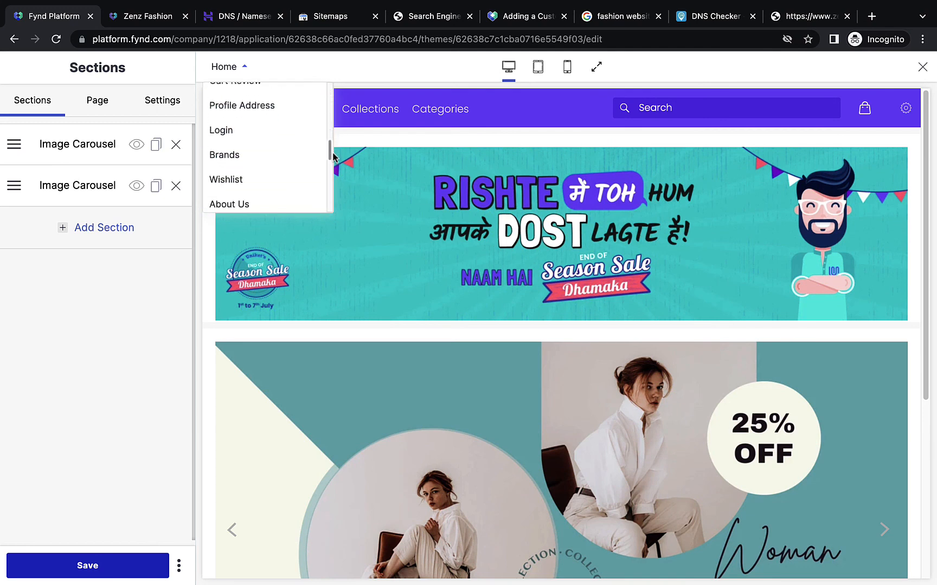
click(290, 134)
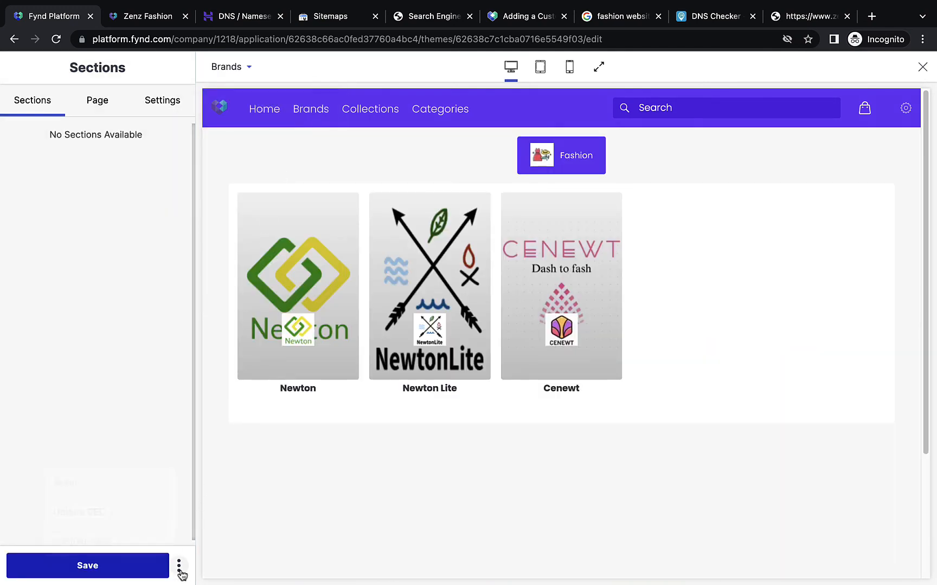
click(172, 513)
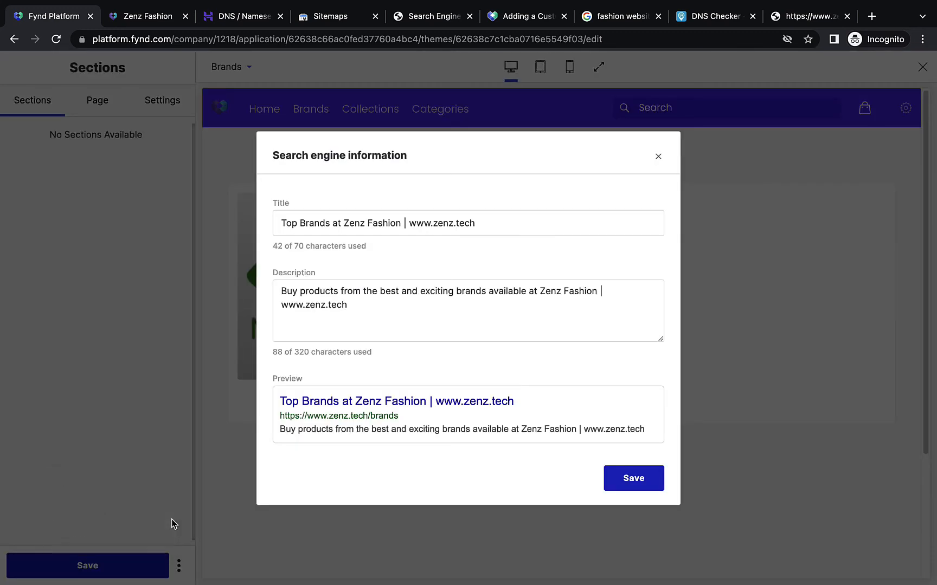
click(659, 156)
Save the search engine information of the Categories system page as it stands, and close the theme editor
click(249, 70)
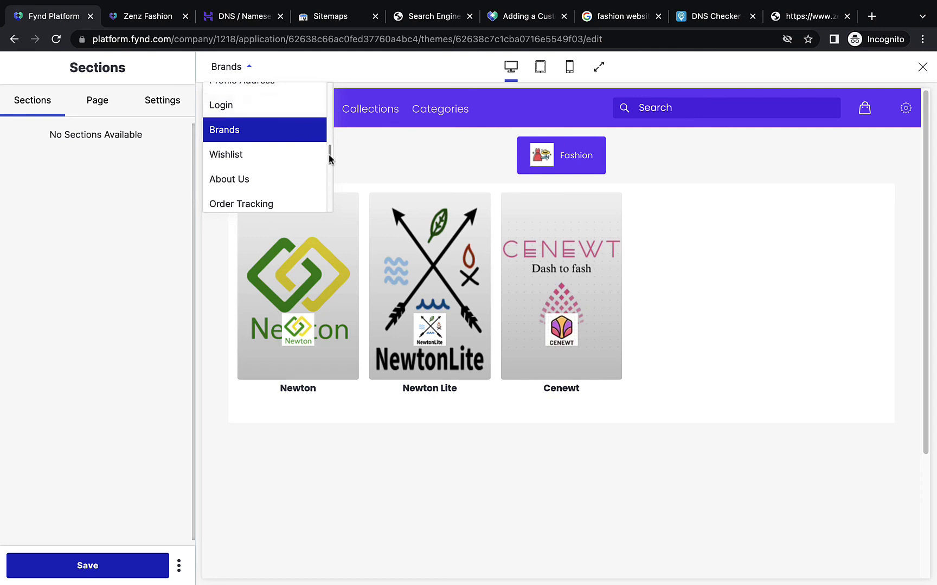
drag(329, 155, 329, 175)
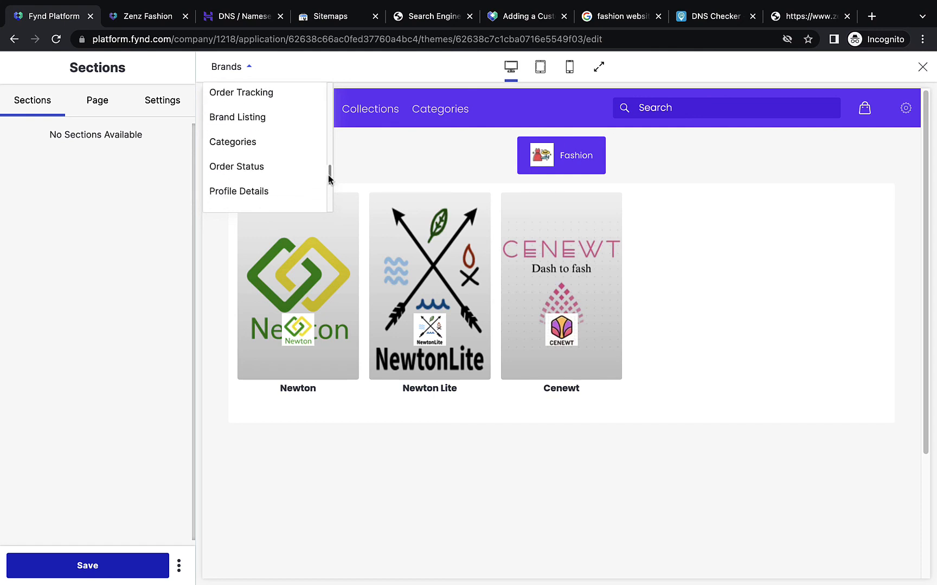
click(280, 143)
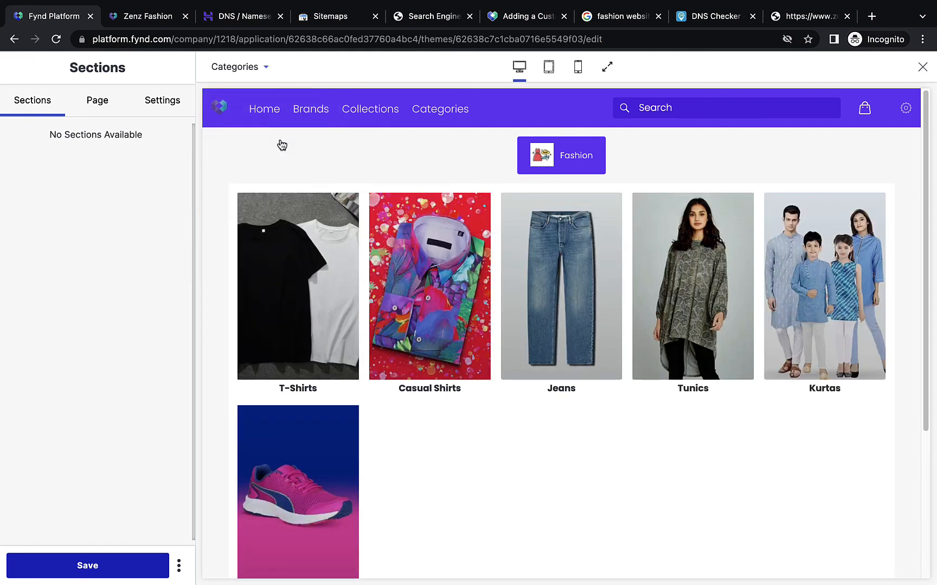
click(176, 567)
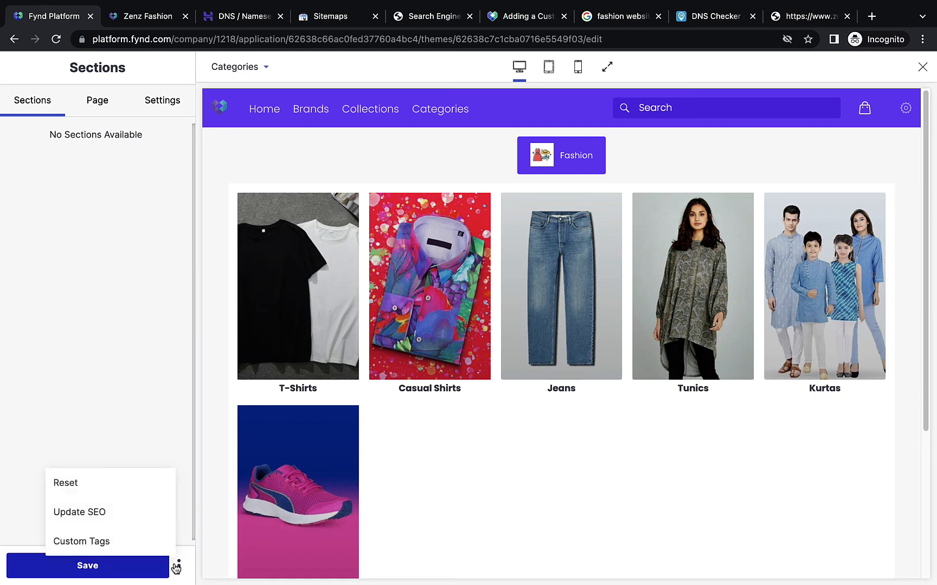
click(154, 512)
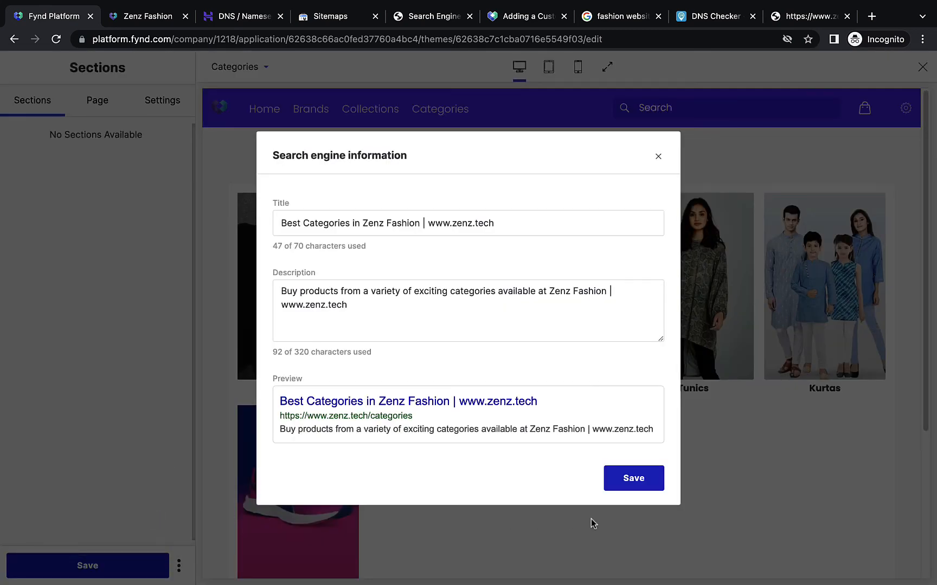
click(628, 488)
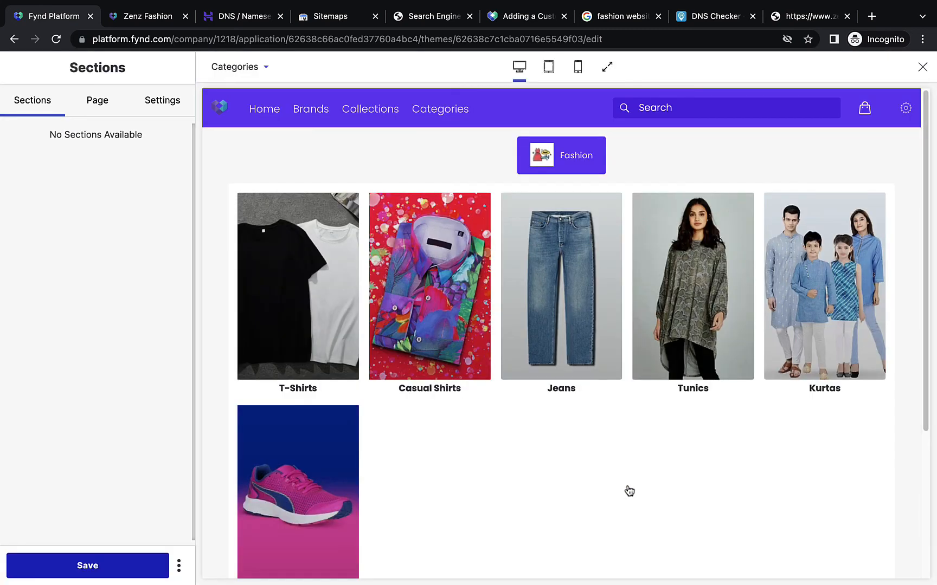
click(920, 70)
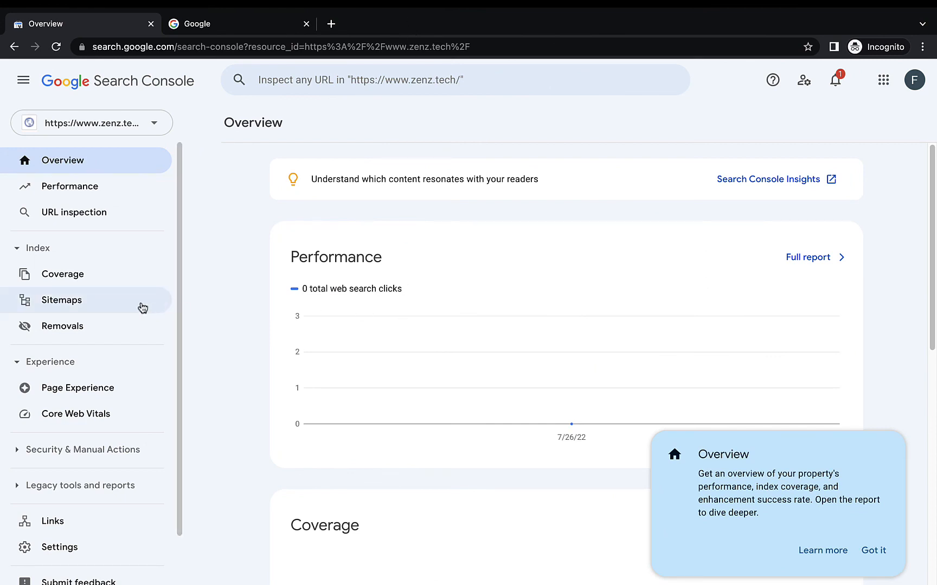
click(97, 305)
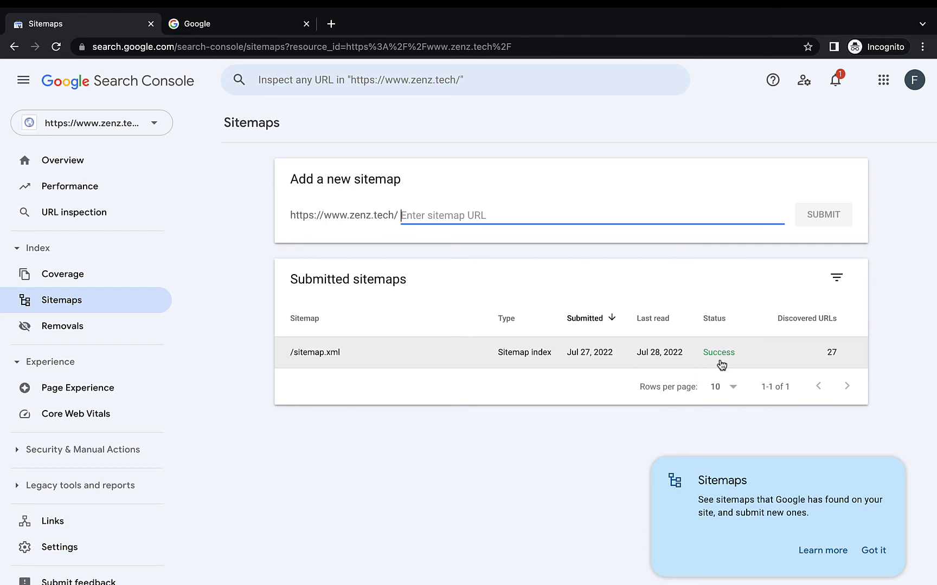
Search Google for "Tunics by zenz tech" and open the first zenz.tech tunics result
key(ctrl+Tab)
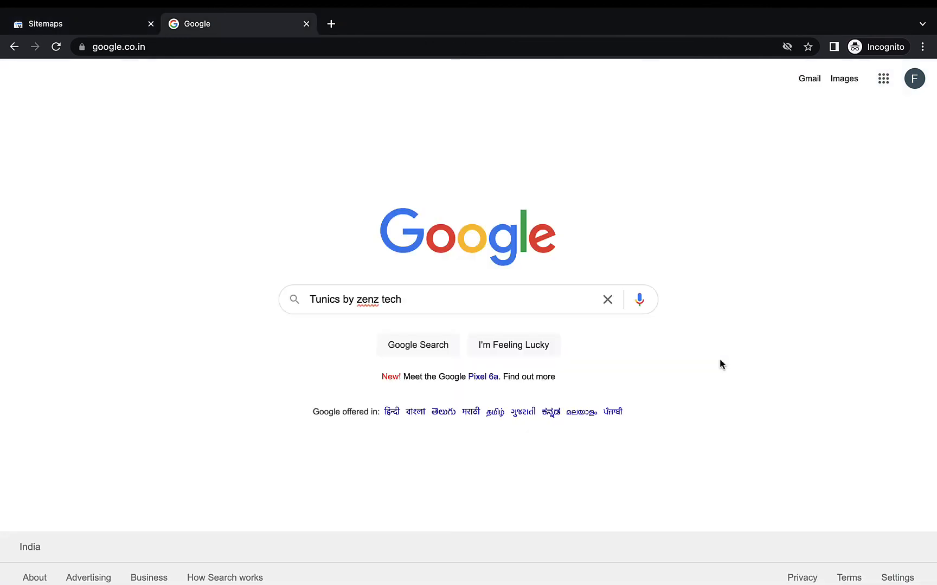
click(421, 349)
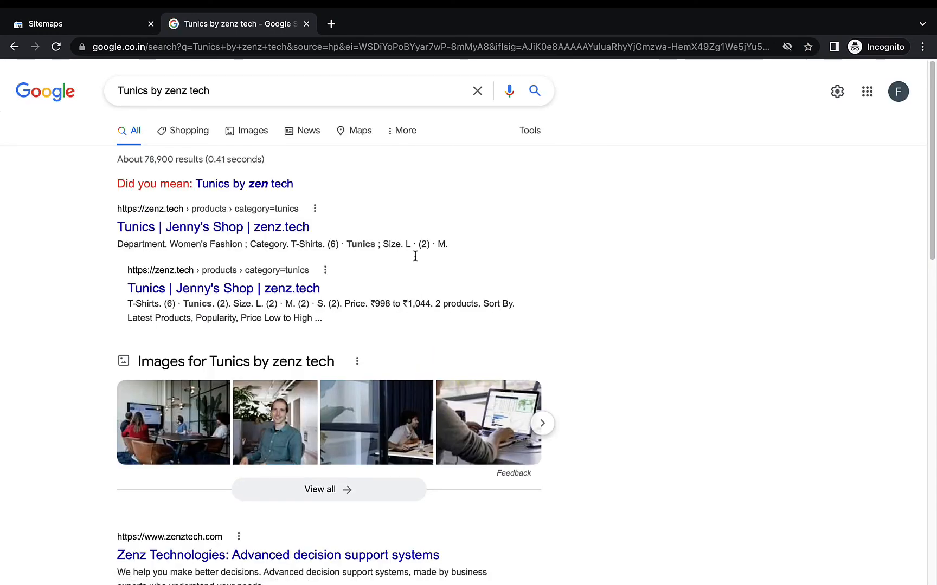
click(264, 233)
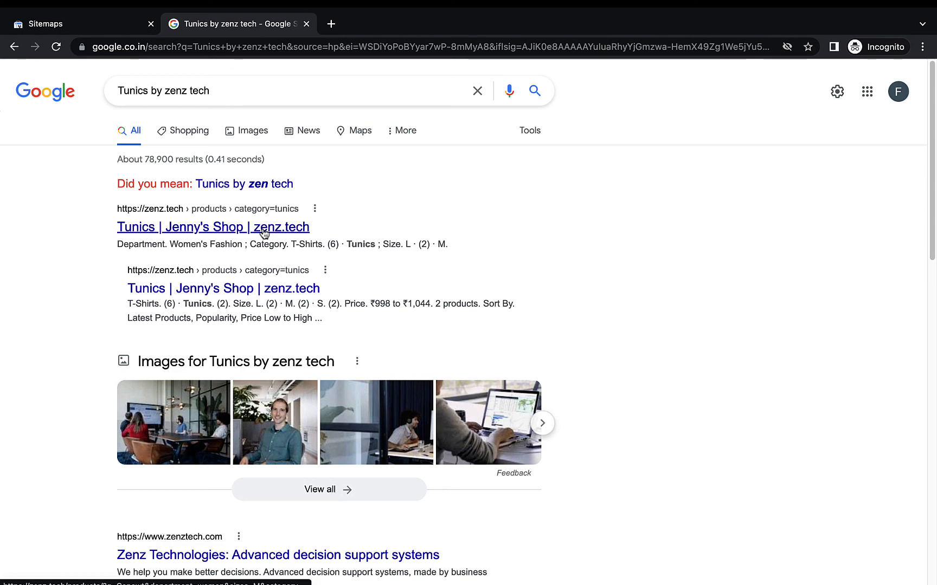